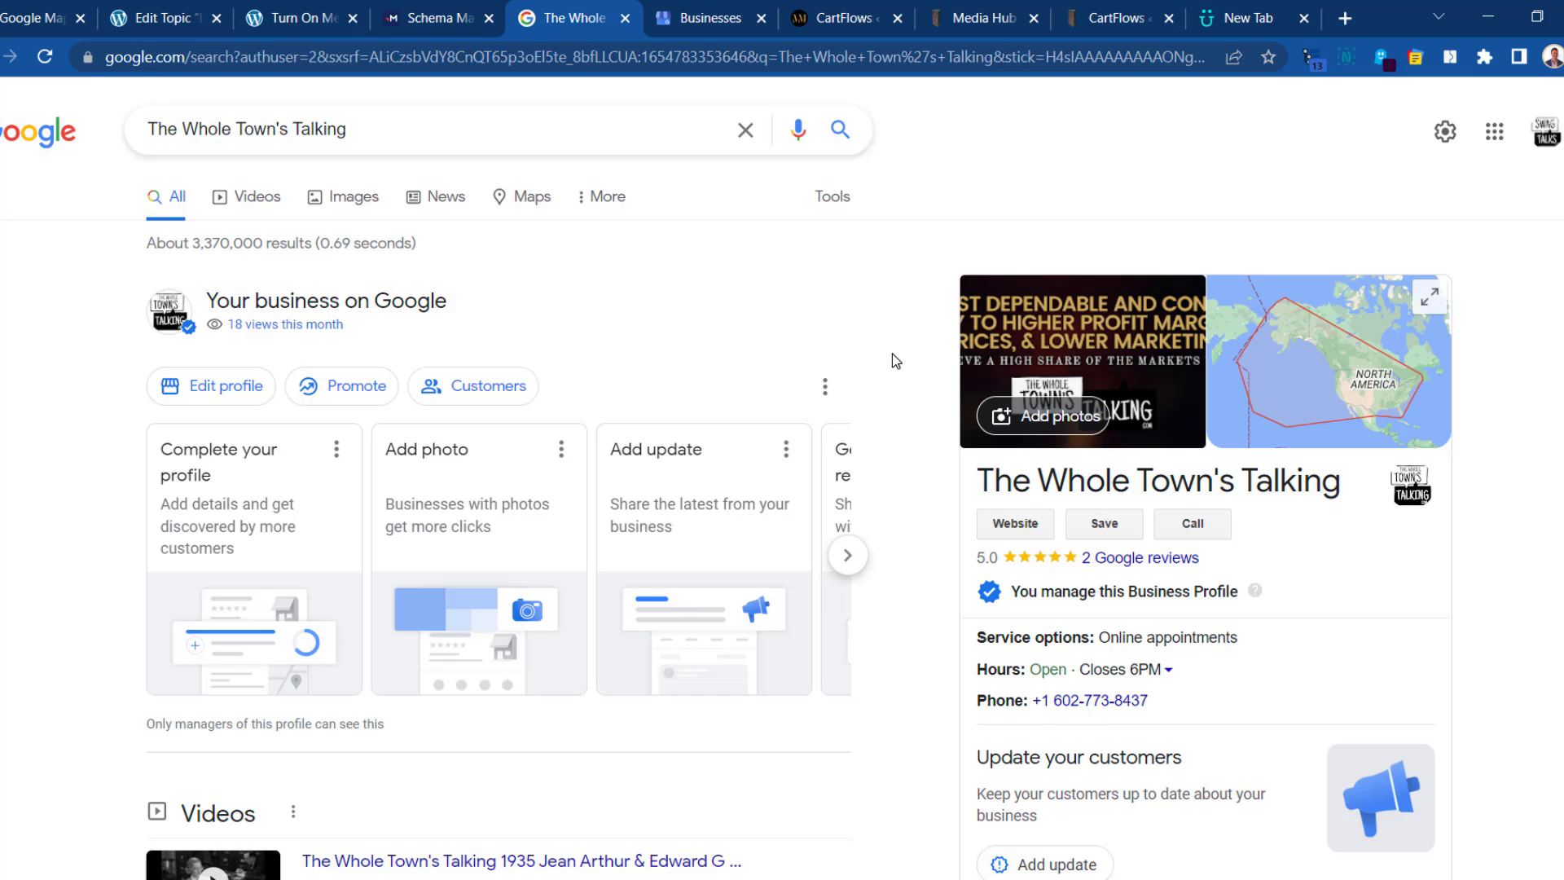
Open the business's Customers options, switch to Sublime Text, and review the prepared list of customer questions and answers from start to end.
click(458, 395)
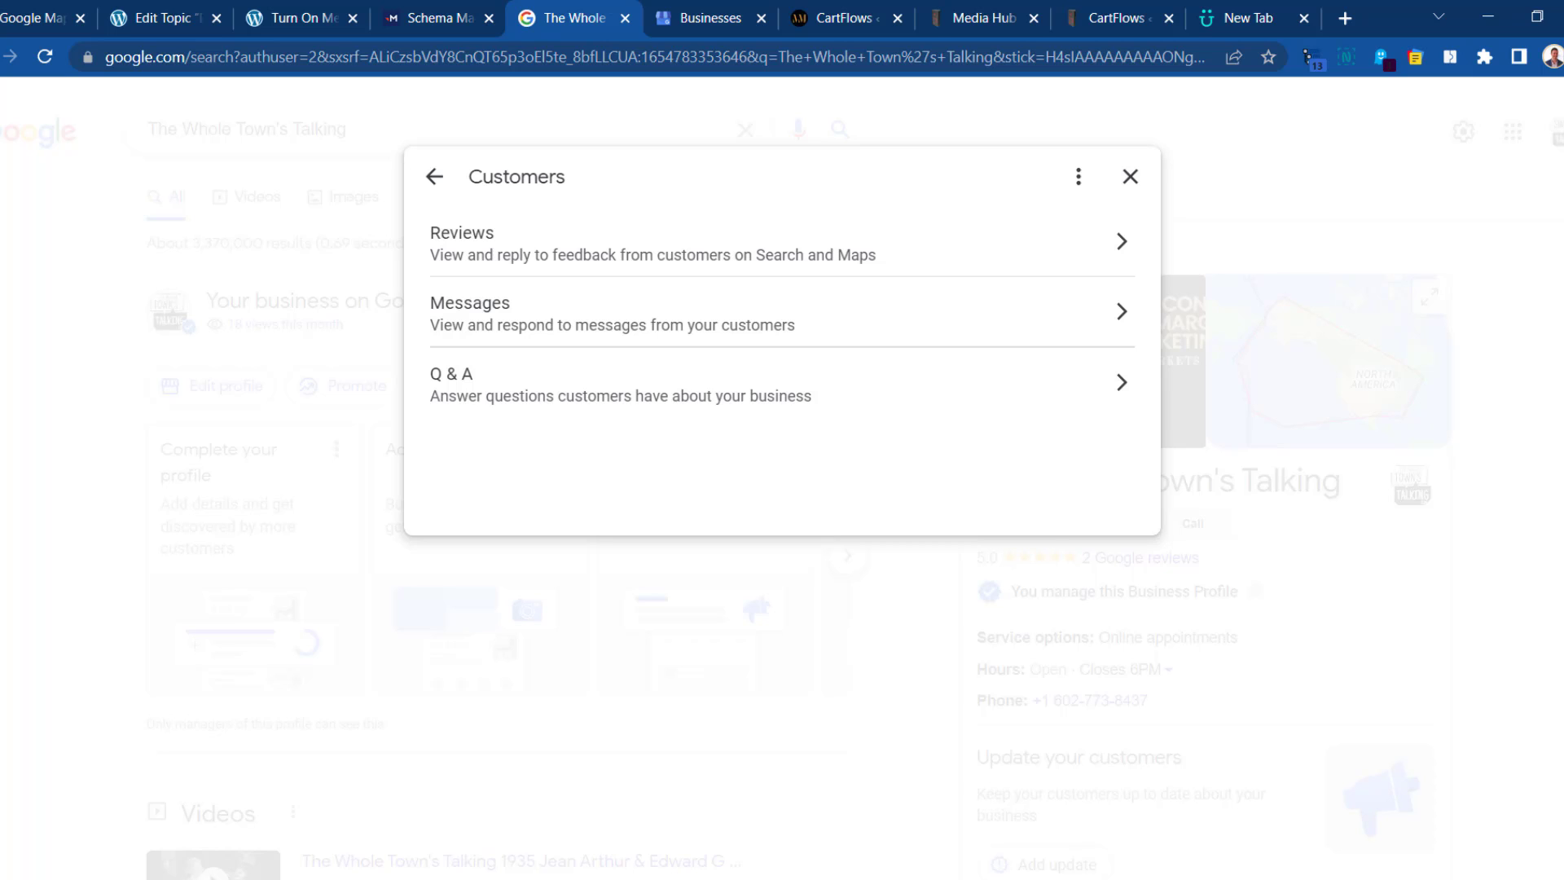
key(alt+Tab)
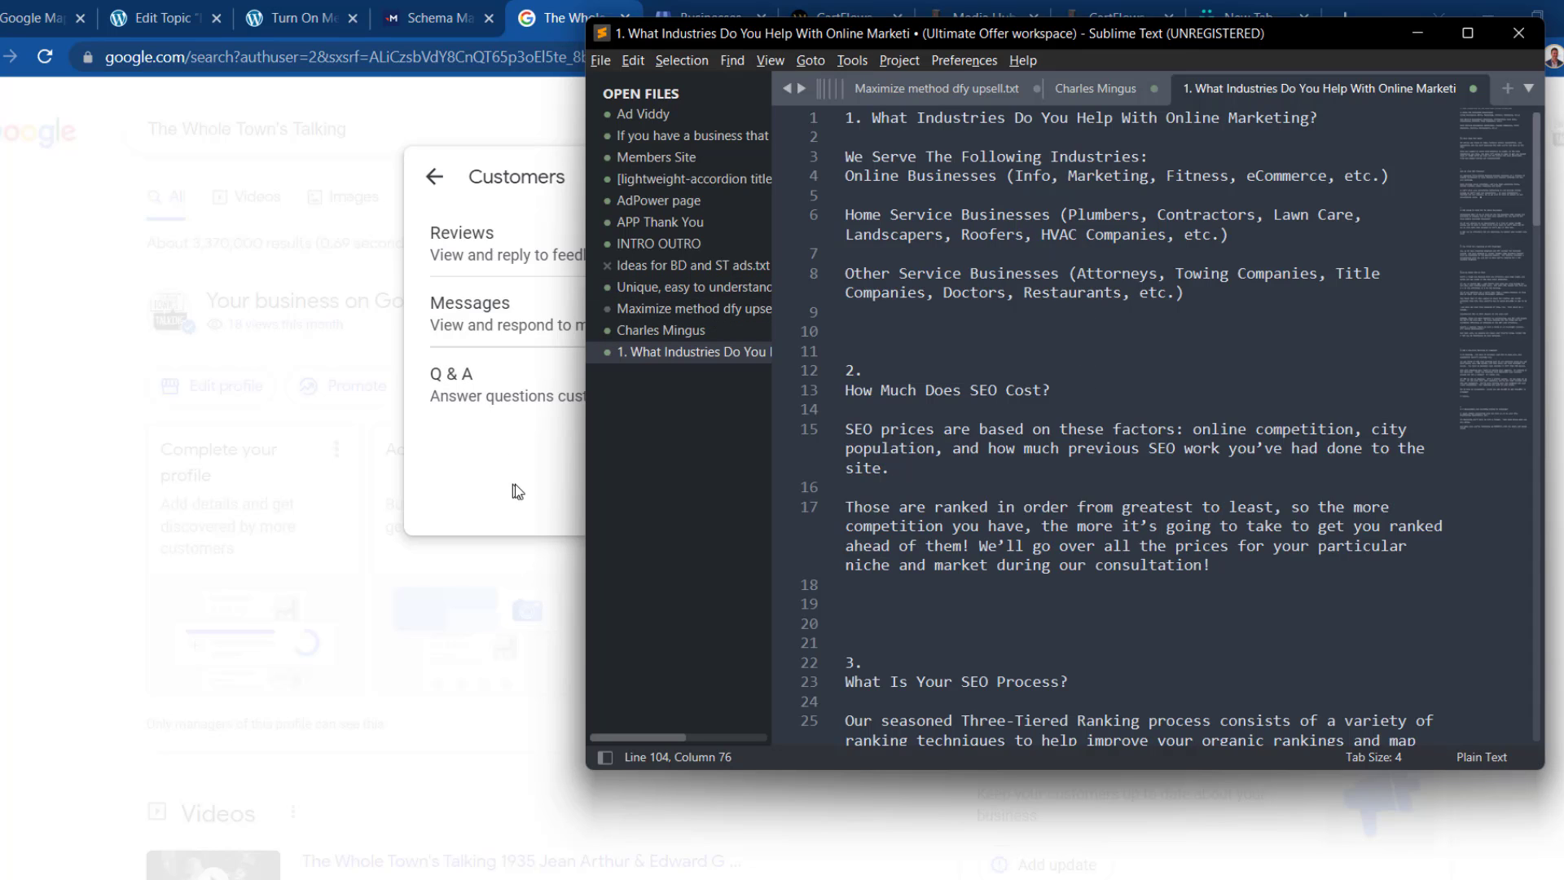
scroll(1103, 516, down, 15)
scroll(1103, 516, up, 10)
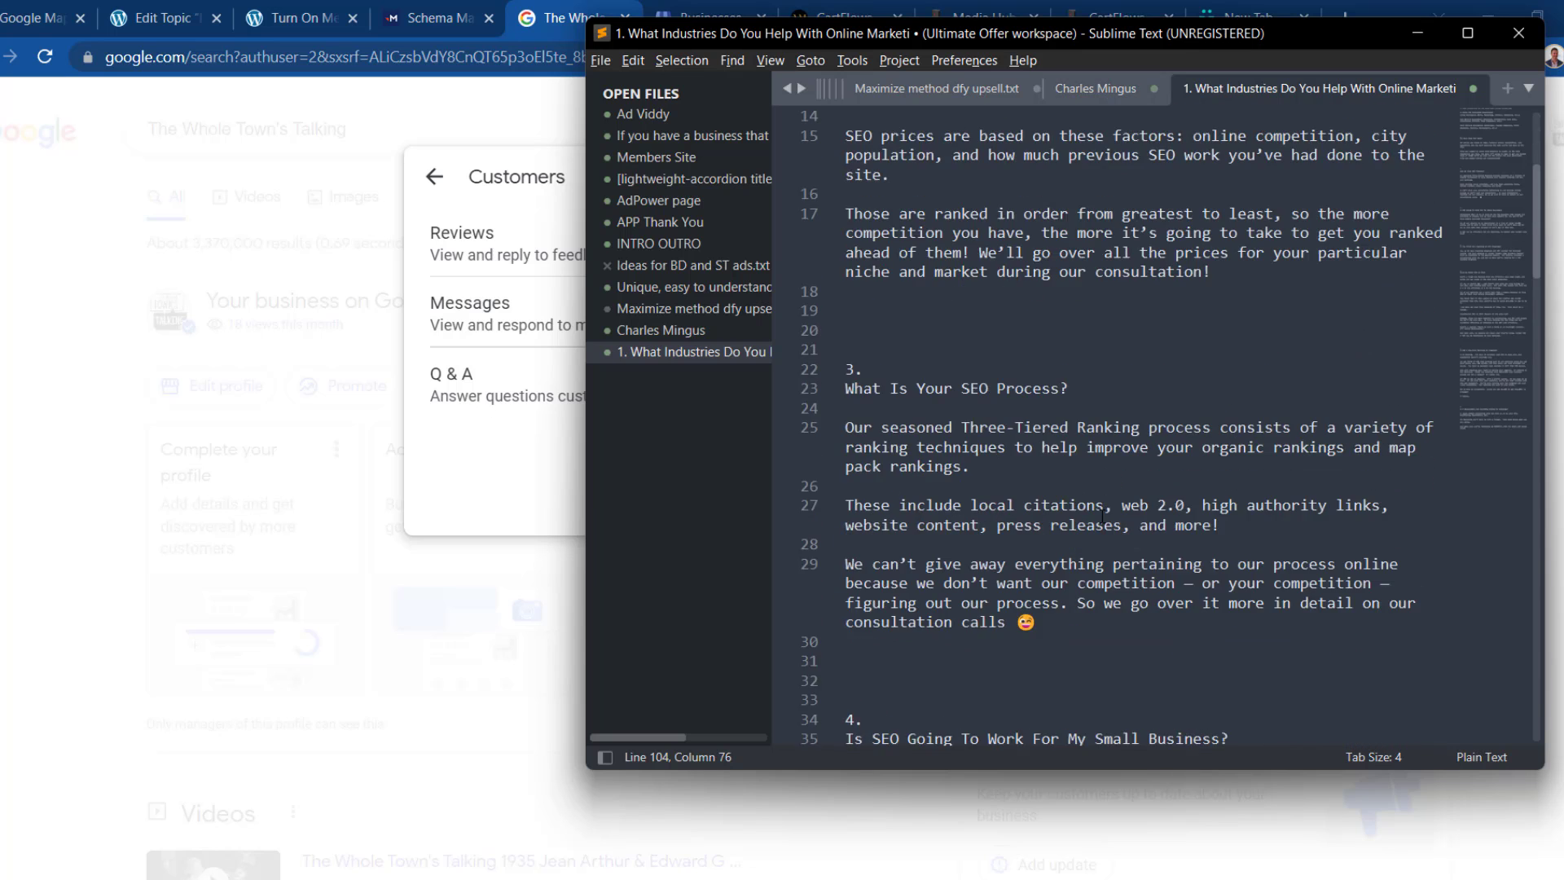
scroll(1102, 515, up, 5)
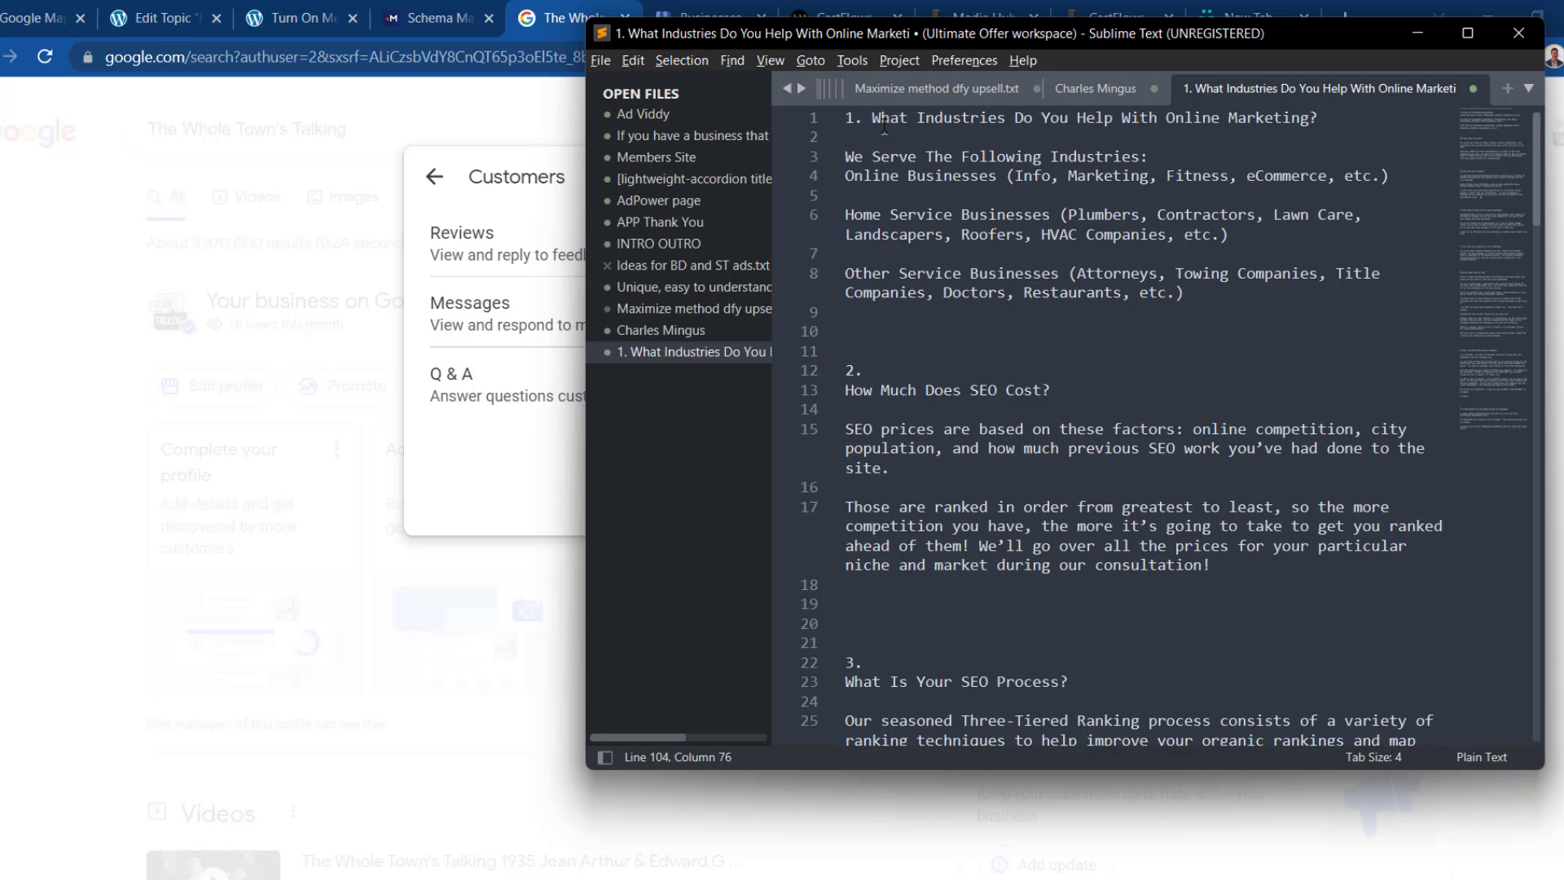
click(1163, 216)
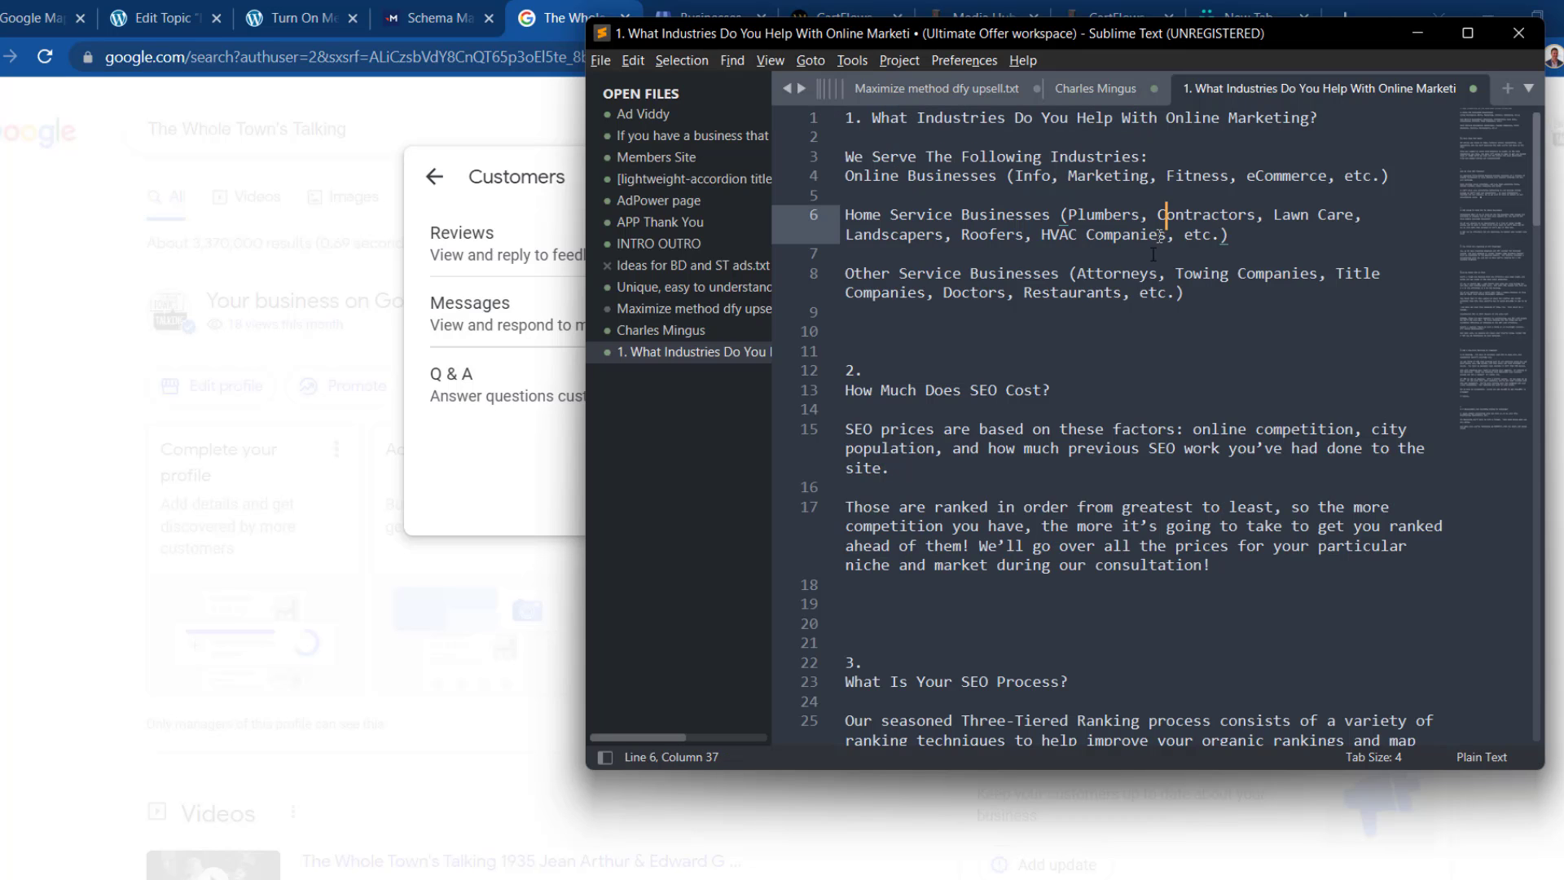
click(996, 381)
scroll(1010, 419, down, 6)
scroll(972, 324, down, 5)
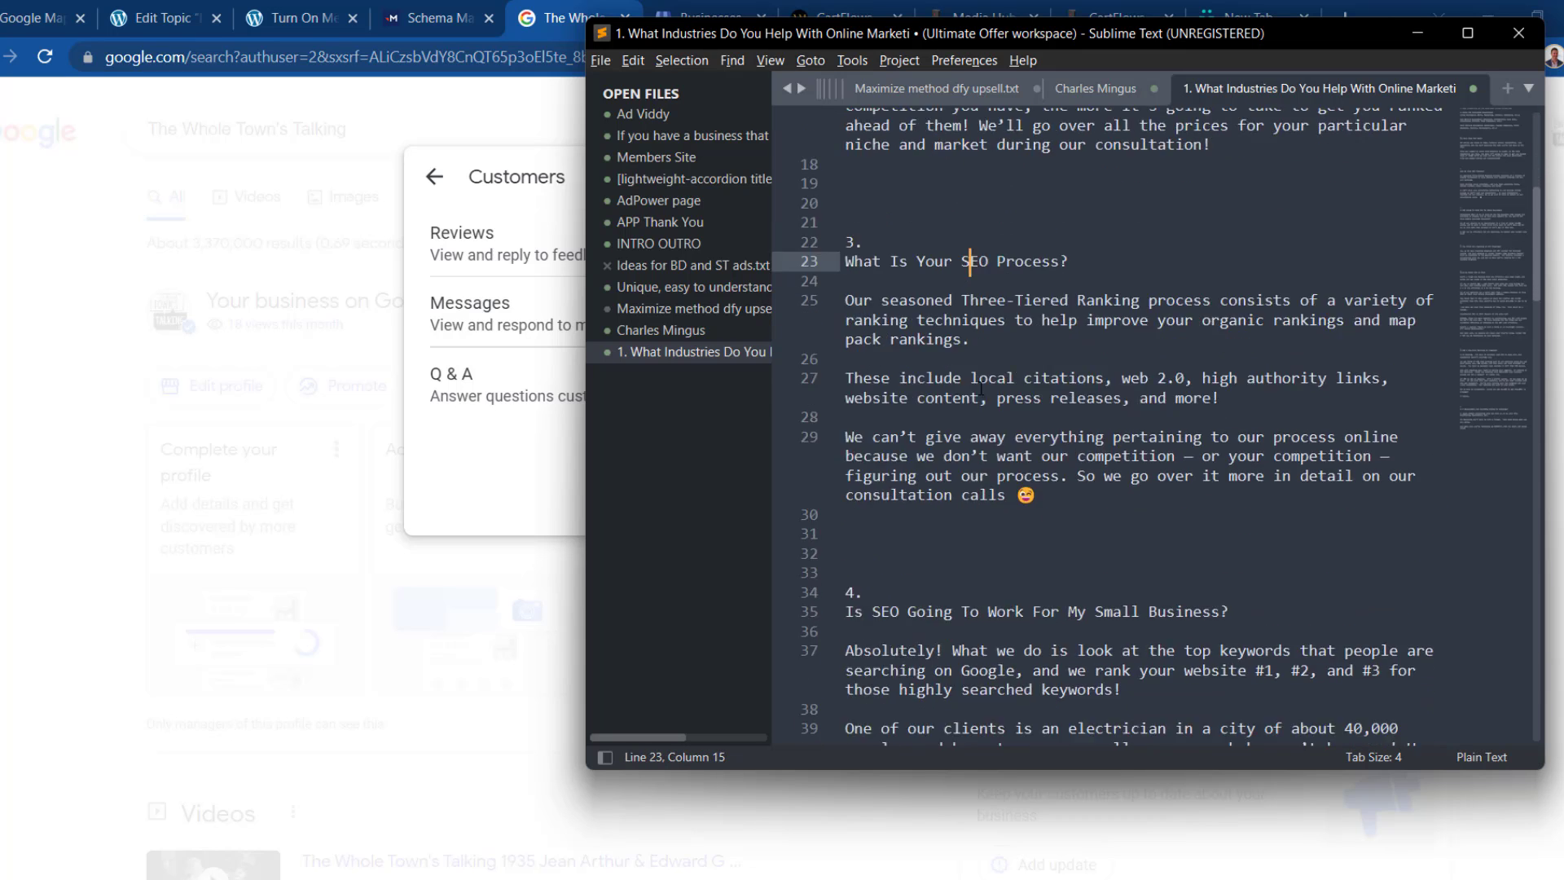
click(981, 389)
scroll(1108, 388, down, 5)
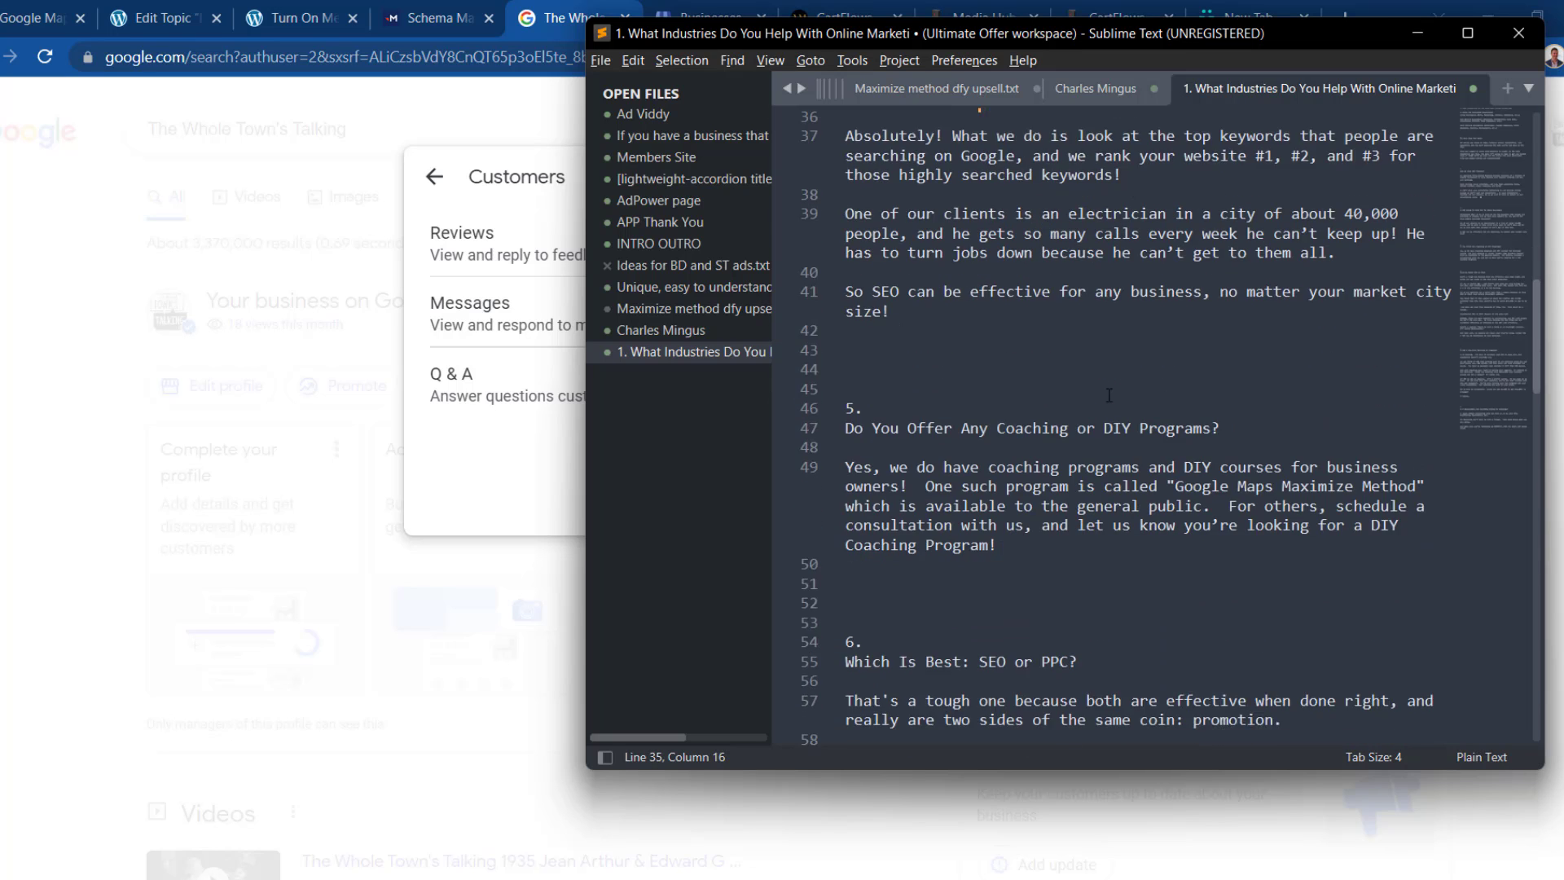
click(1094, 369)
scroll(1059, 383, down, 3)
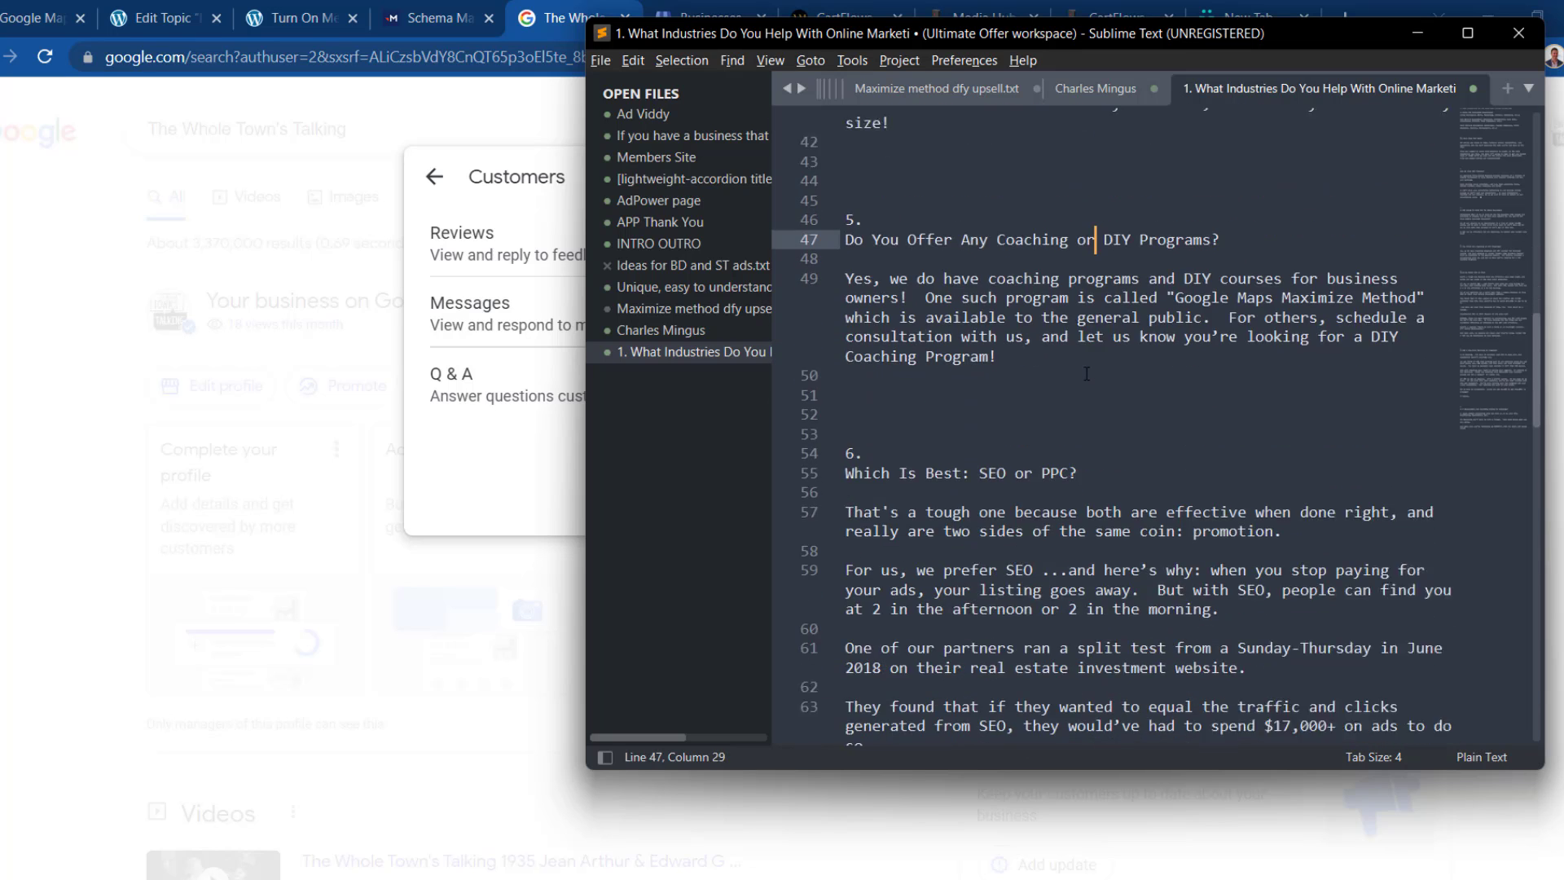
click(973, 427)
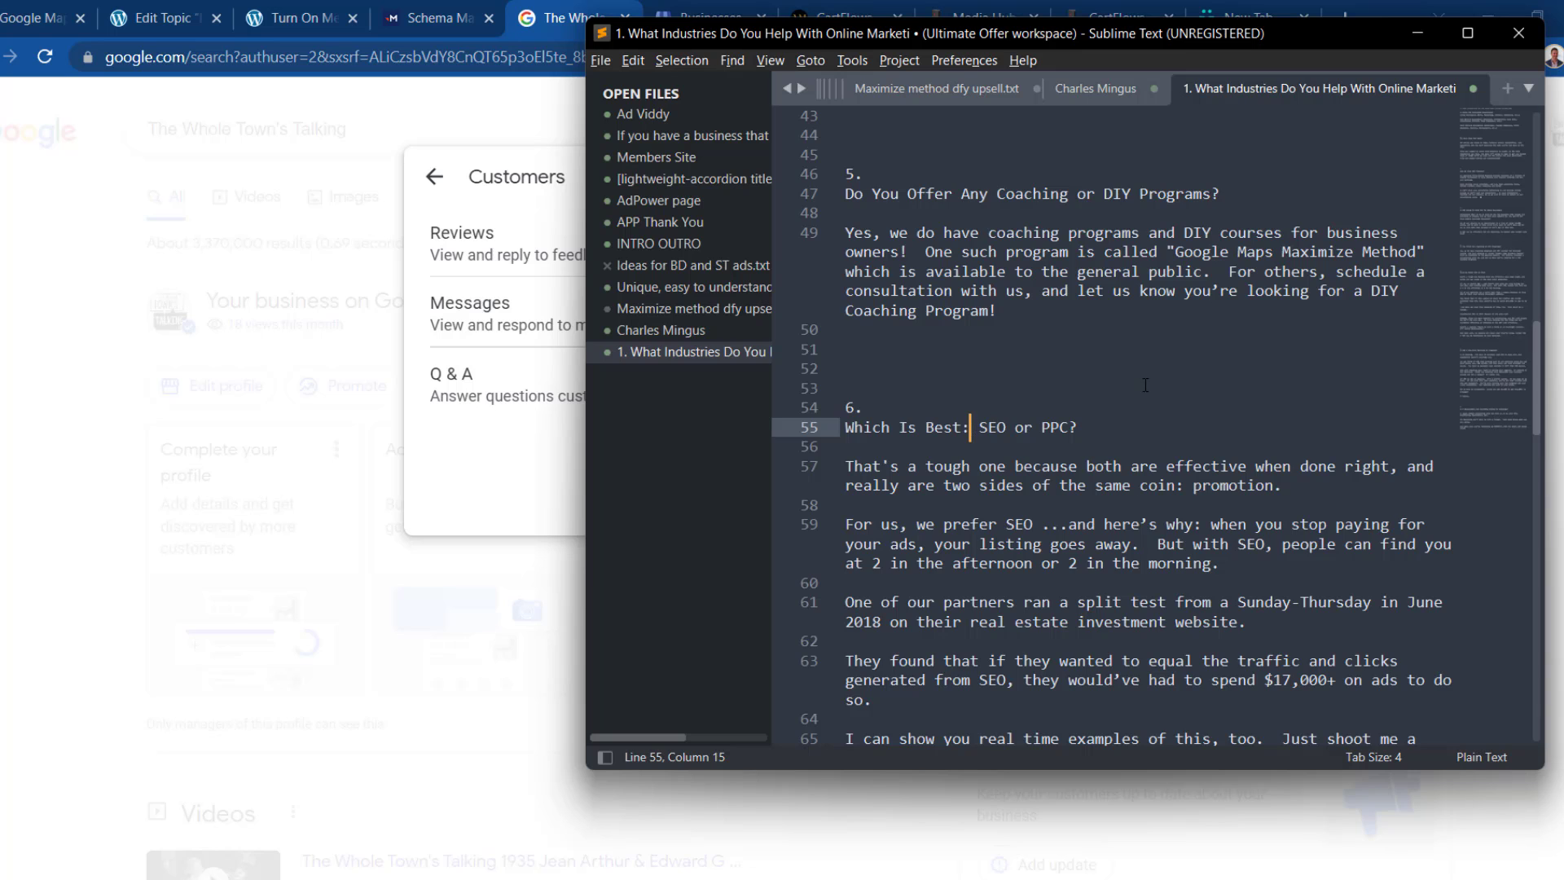
scroll(1146, 385, down, 7)
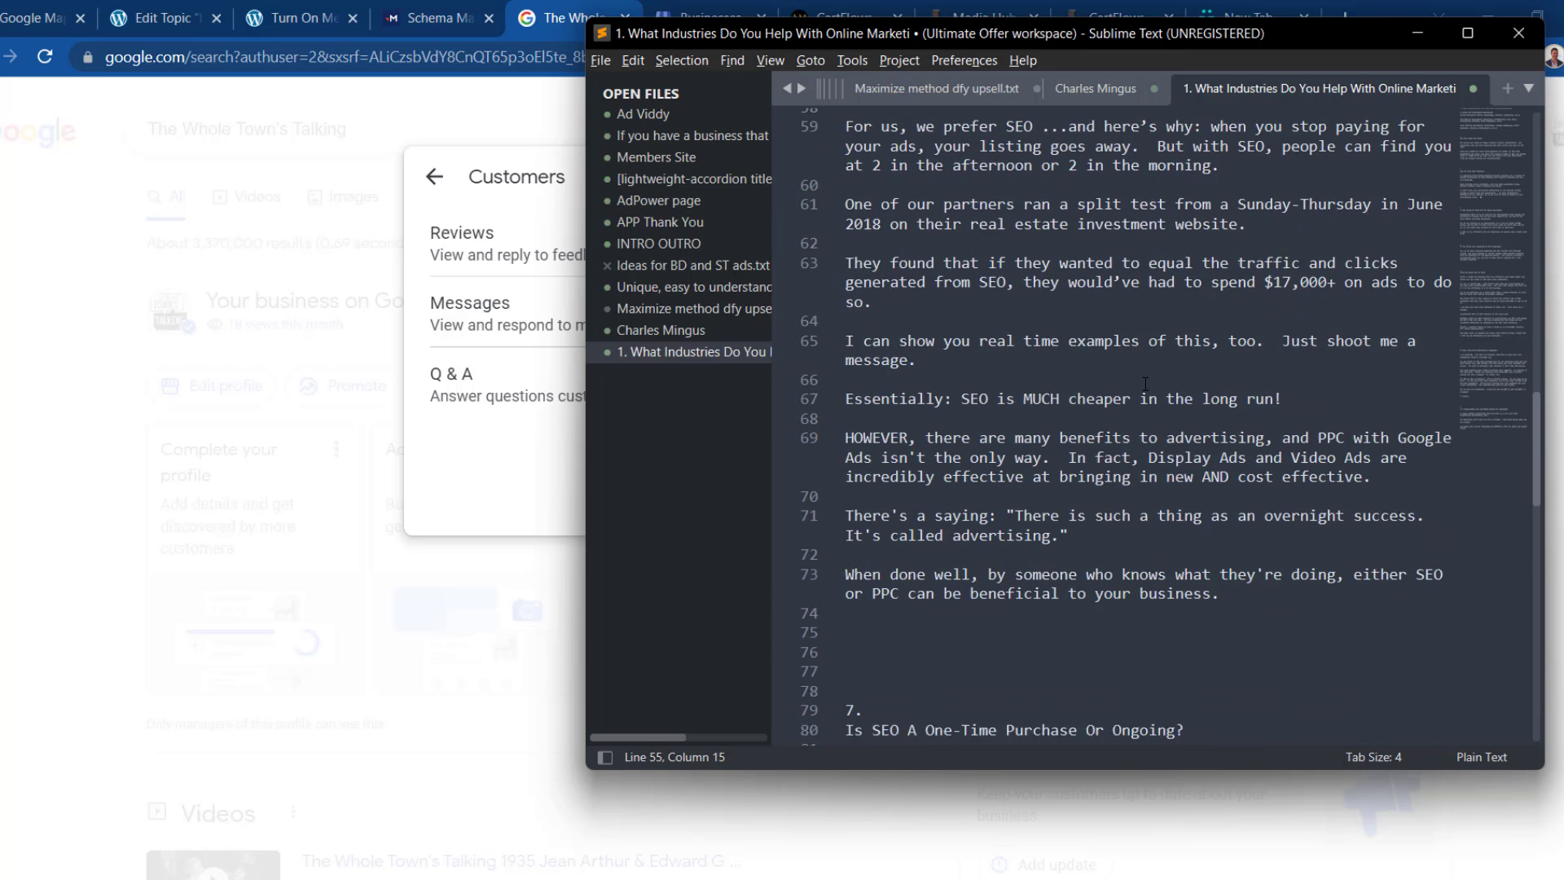
scroll(1146, 384, down, 5)
click(981, 434)
scroll(1135, 402, down, 10)
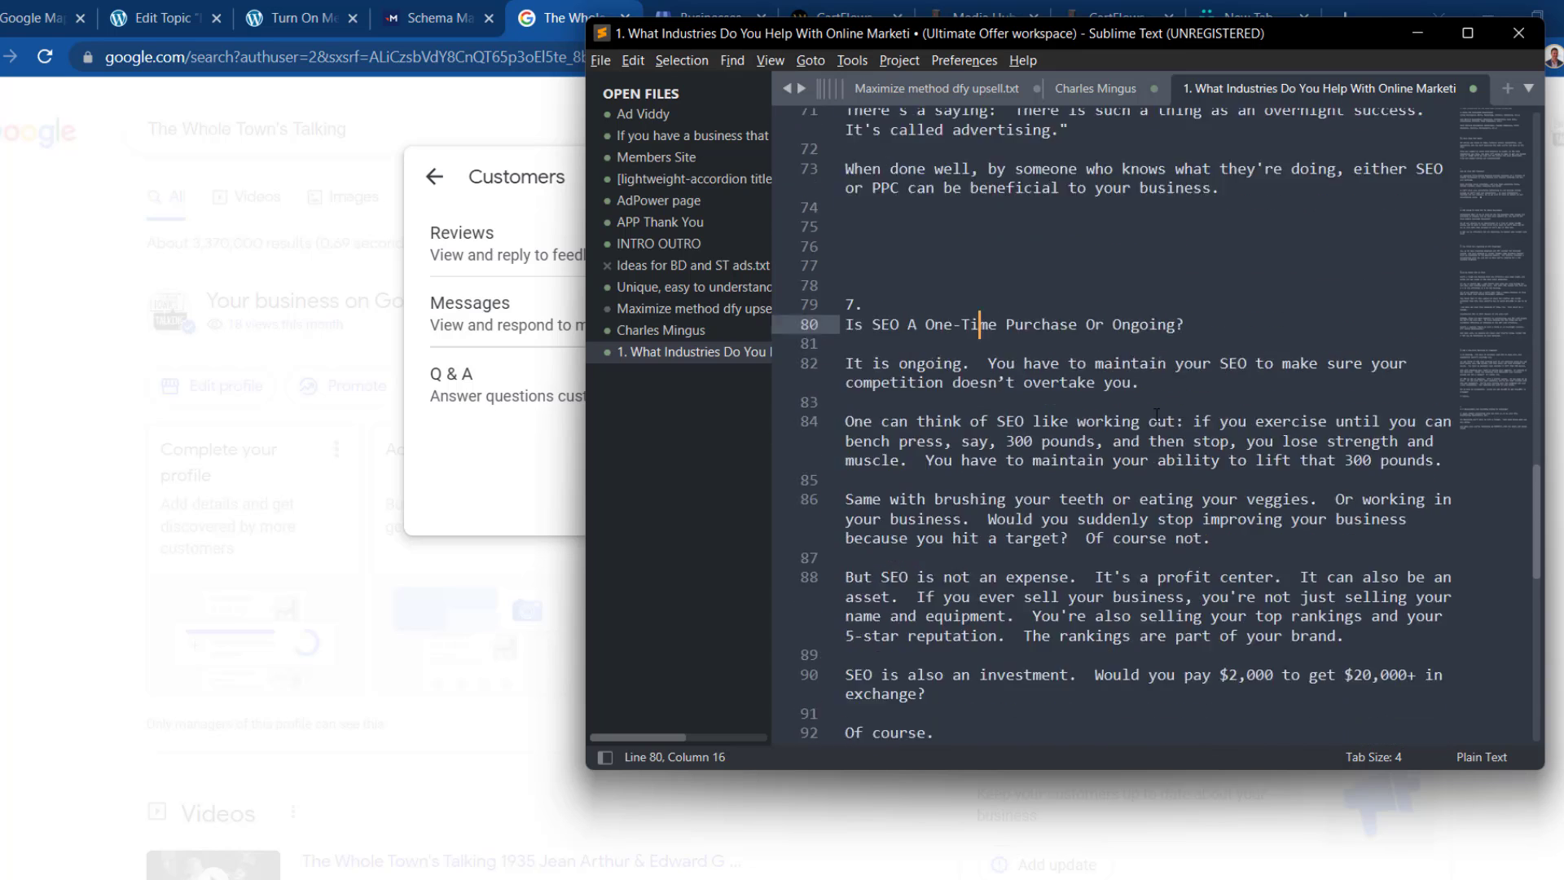
click(1113, 368)
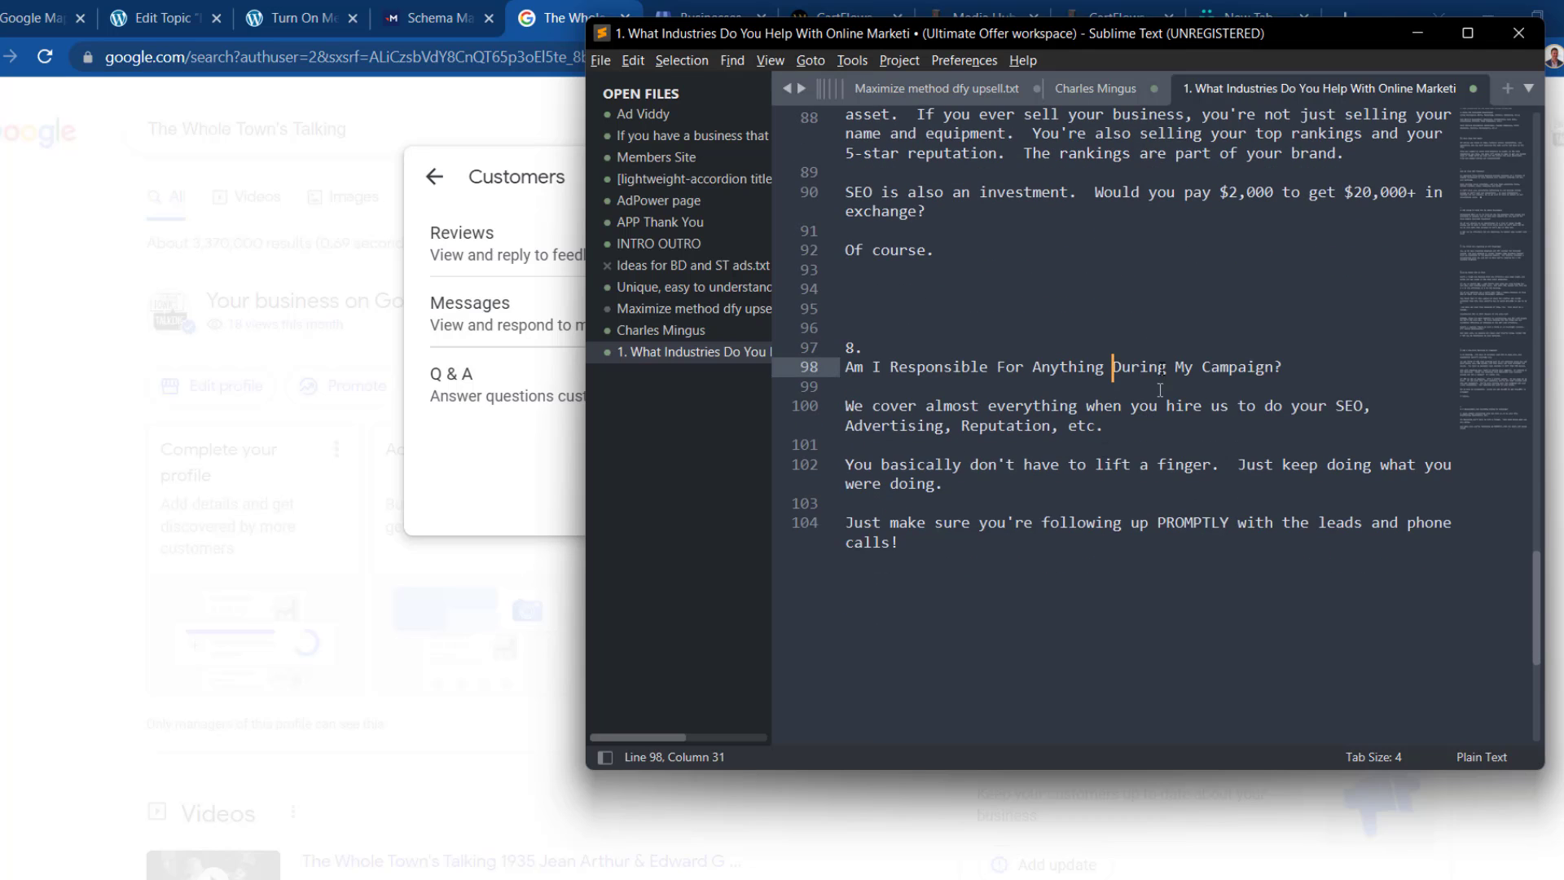
Copy the first question, "What Industries Do You Help With Online Marketing?", without its number, and switch back to the browser.
click(1485, 119)
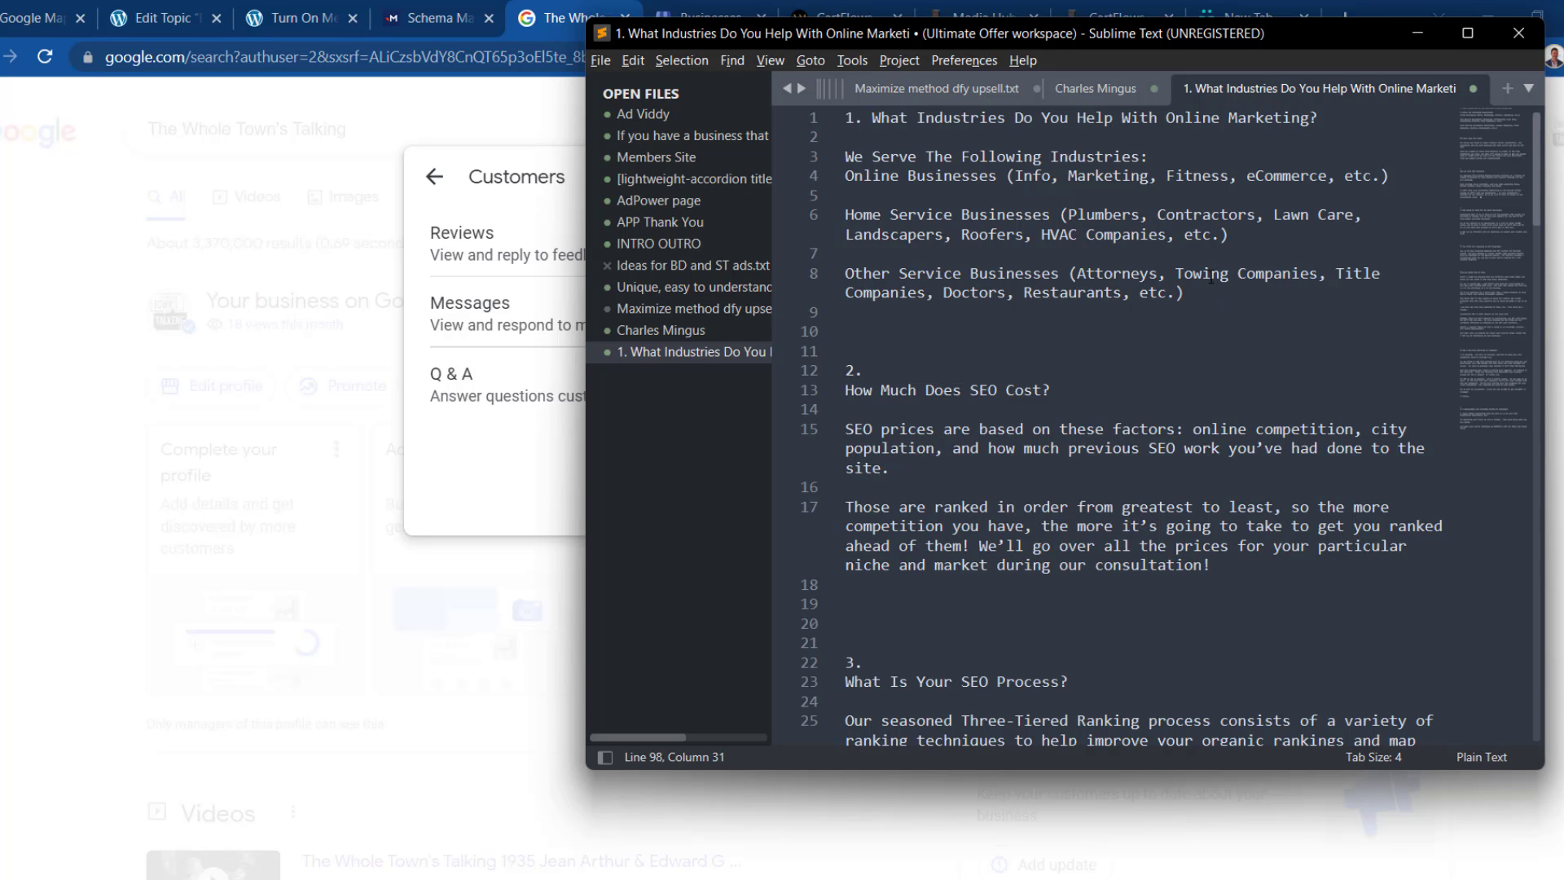
mouse_move(1495, 133)
mouse_down()
mouse_move(1504, 368)
mouse_move(1493, 114)
mouse_up()
drag(1321, 119, 872, 119)
key(ctrl+c)
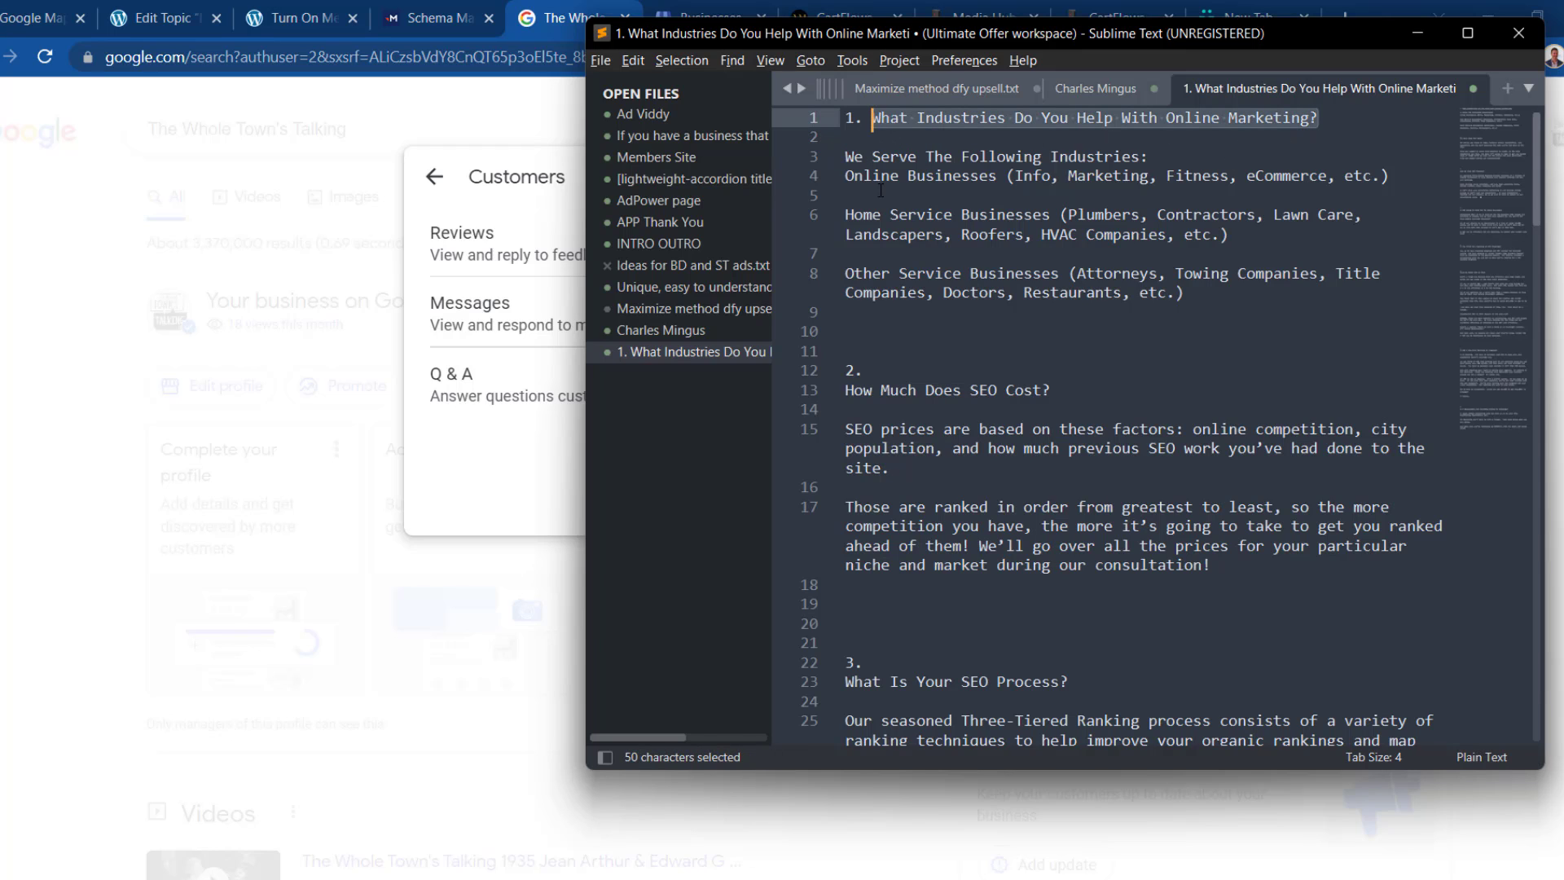
click(474, 476)
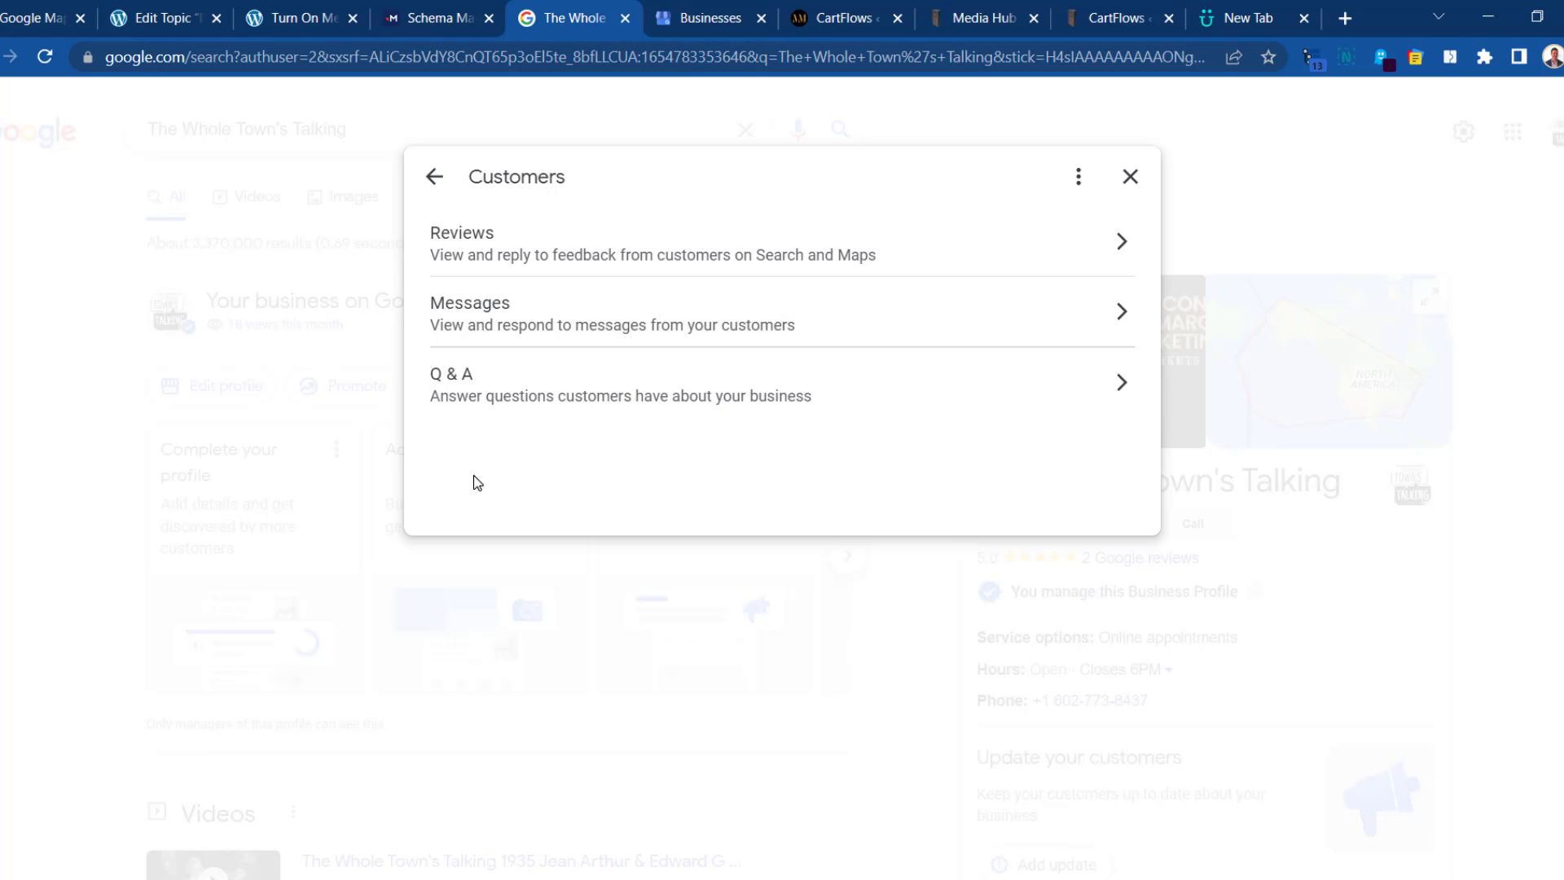
Close the current Customers window and open the Q & A section from the business's customer options again.
click(1130, 176)
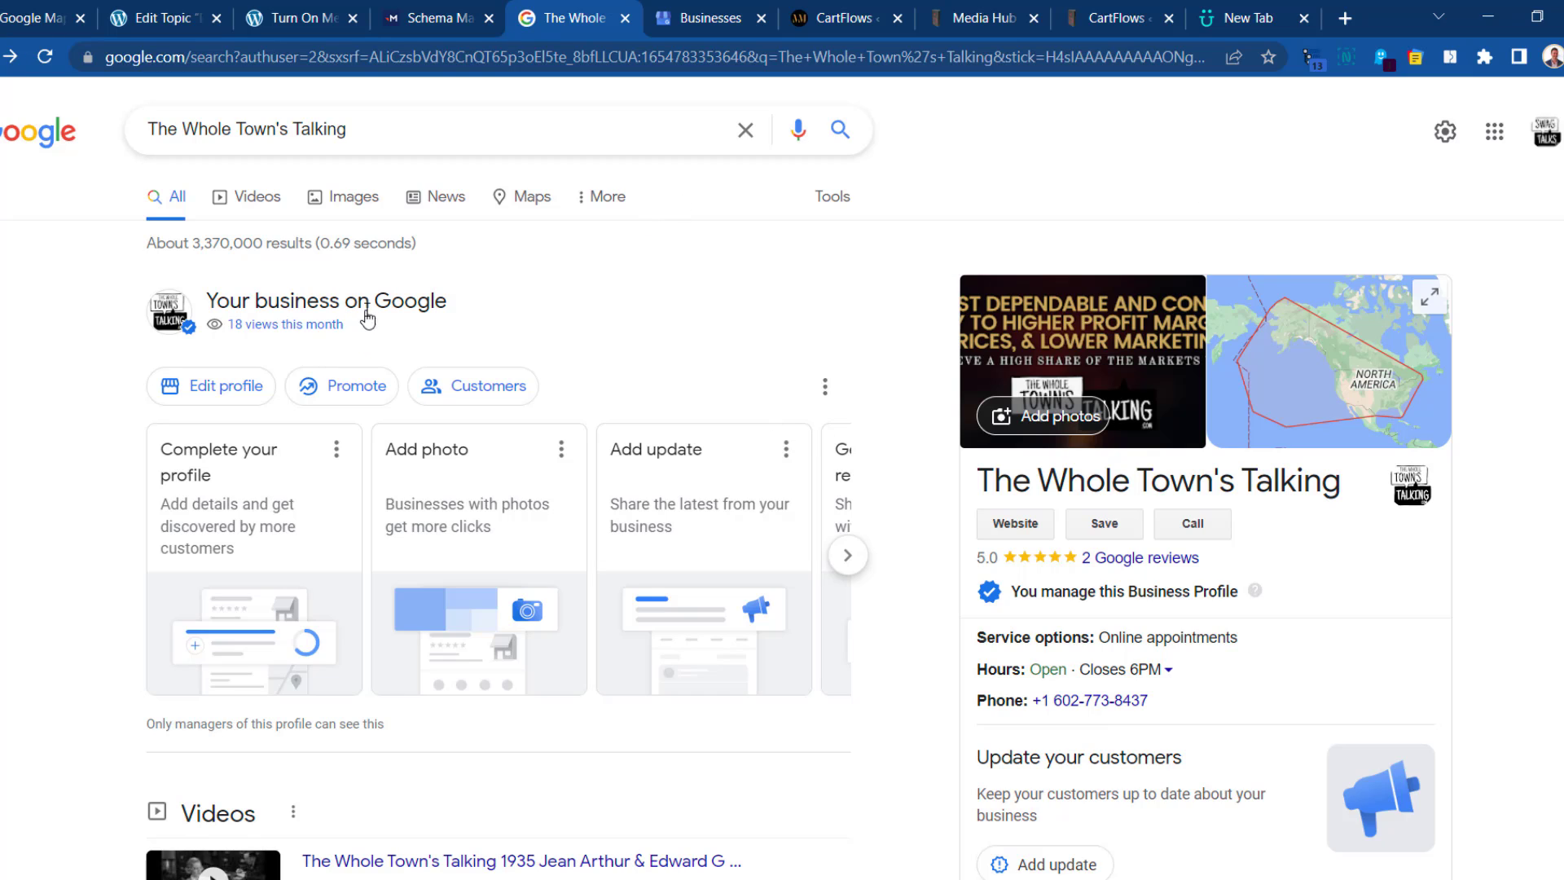
click(469, 393)
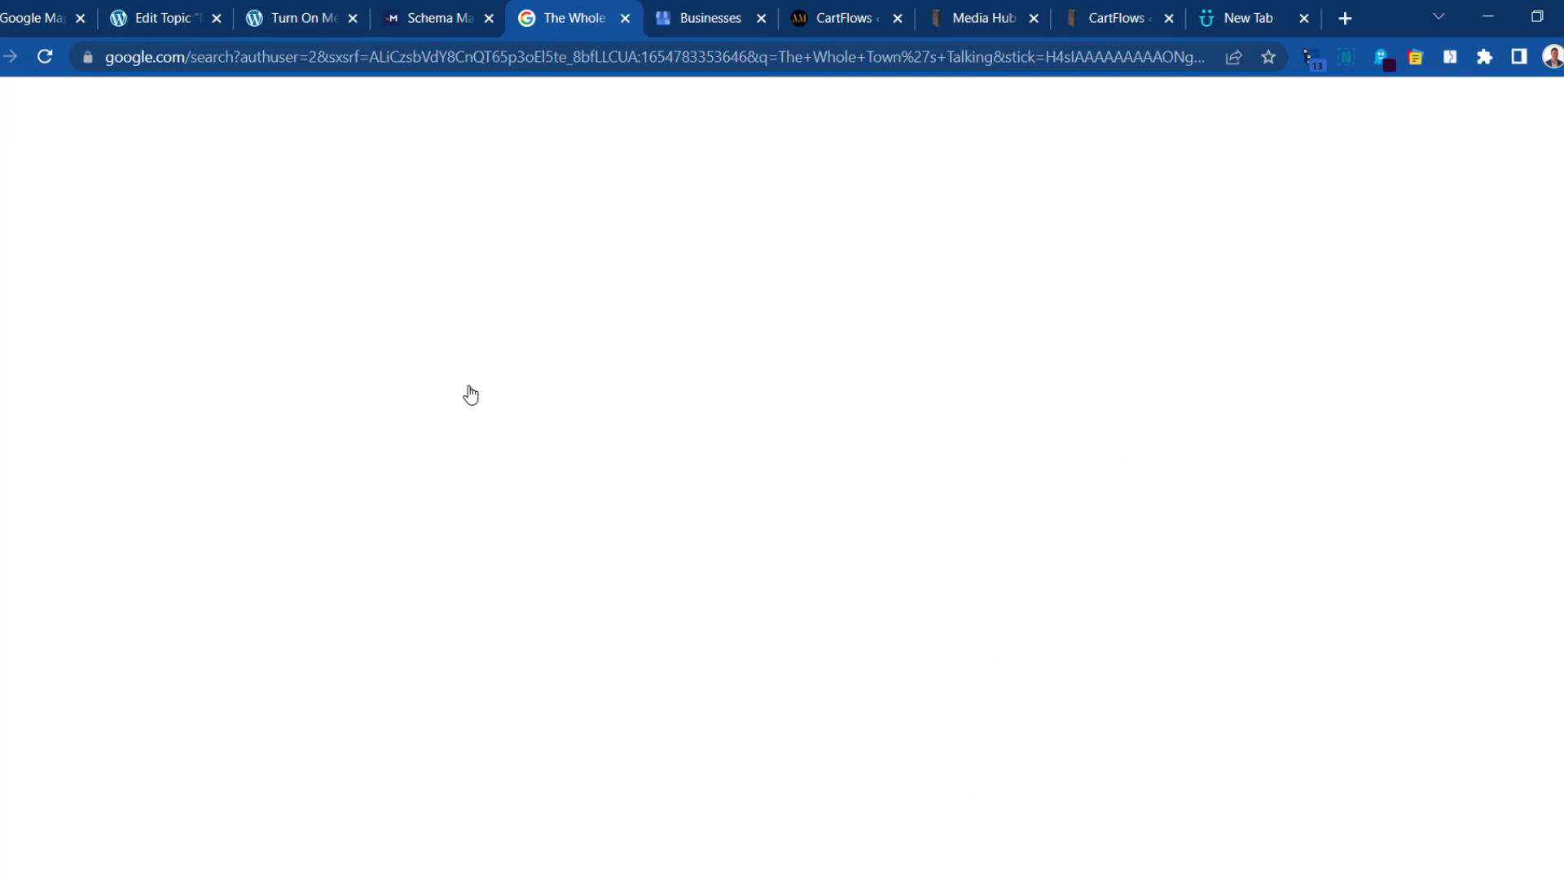
click(596, 394)
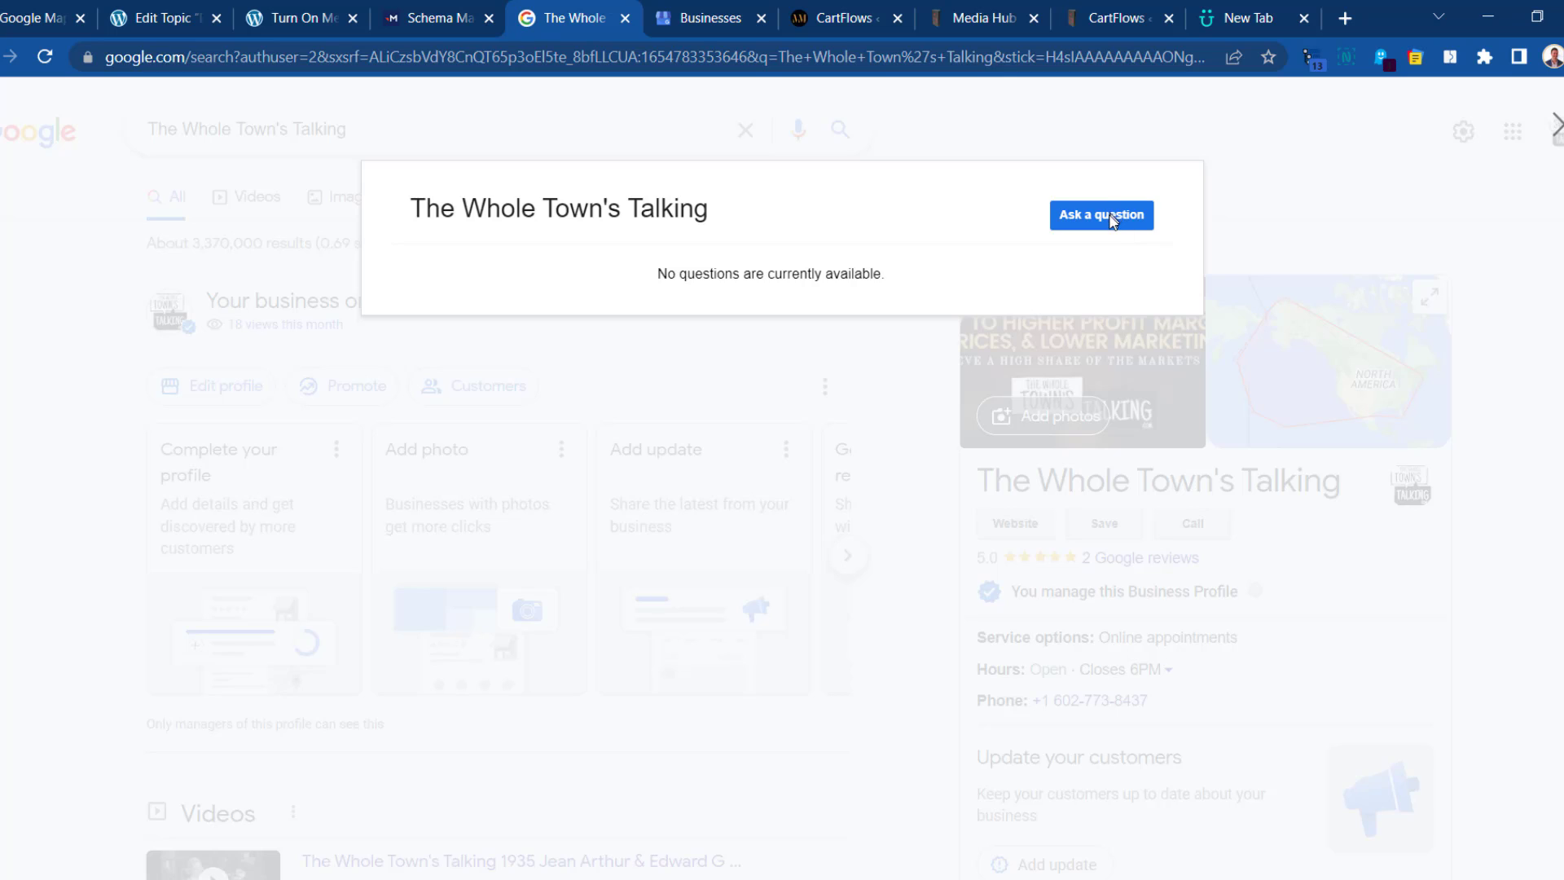
Ask a new public question with the copied text "What Industries Do You Help With Online Marketing?" and post it.
click(1113, 218)
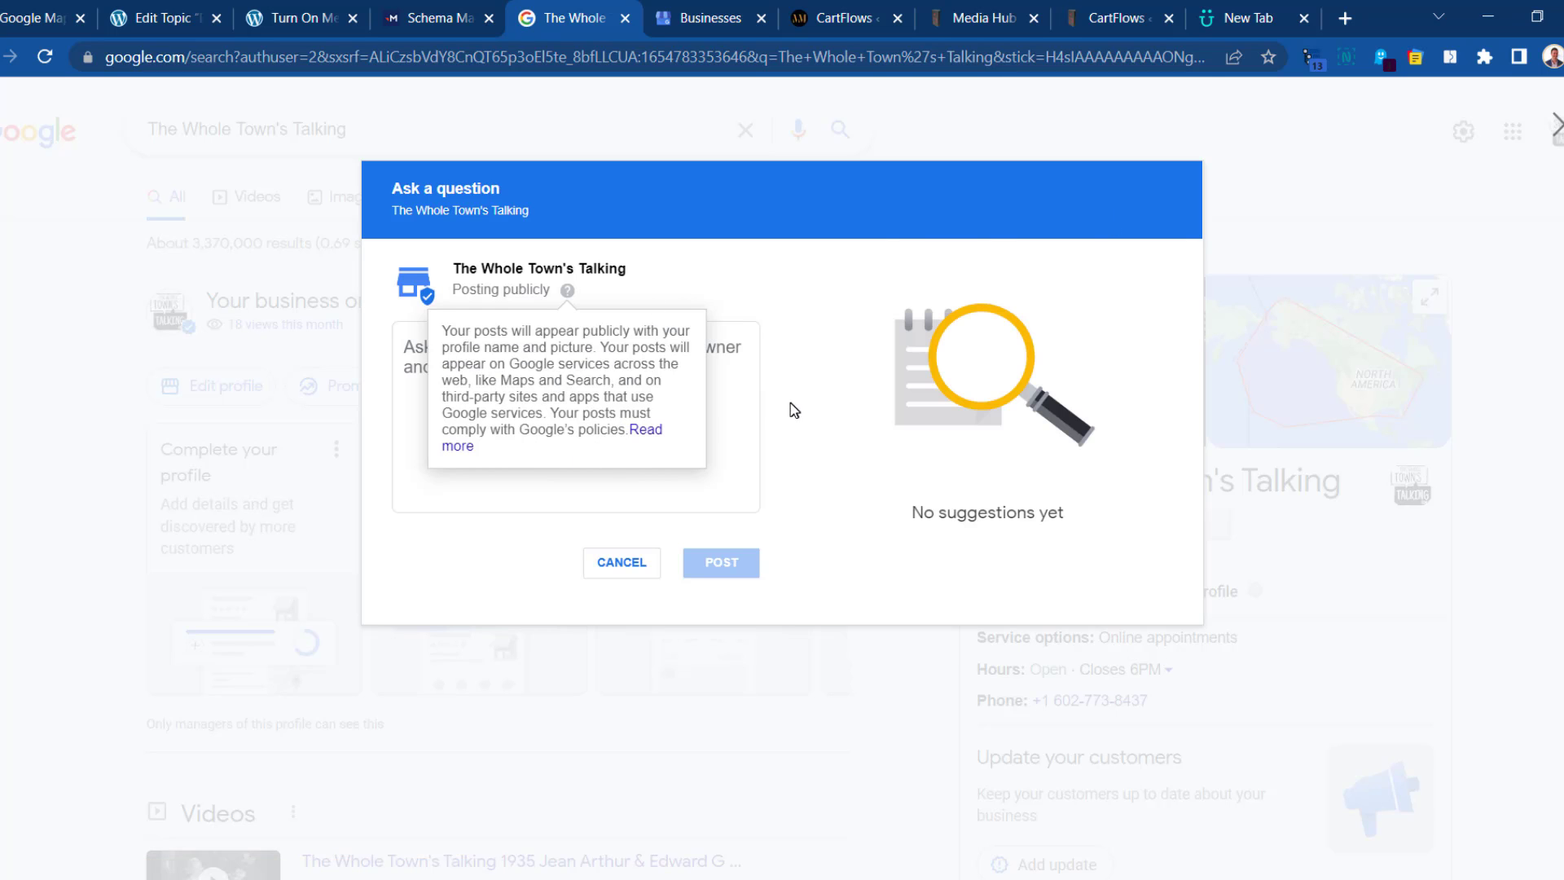
click(731, 361)
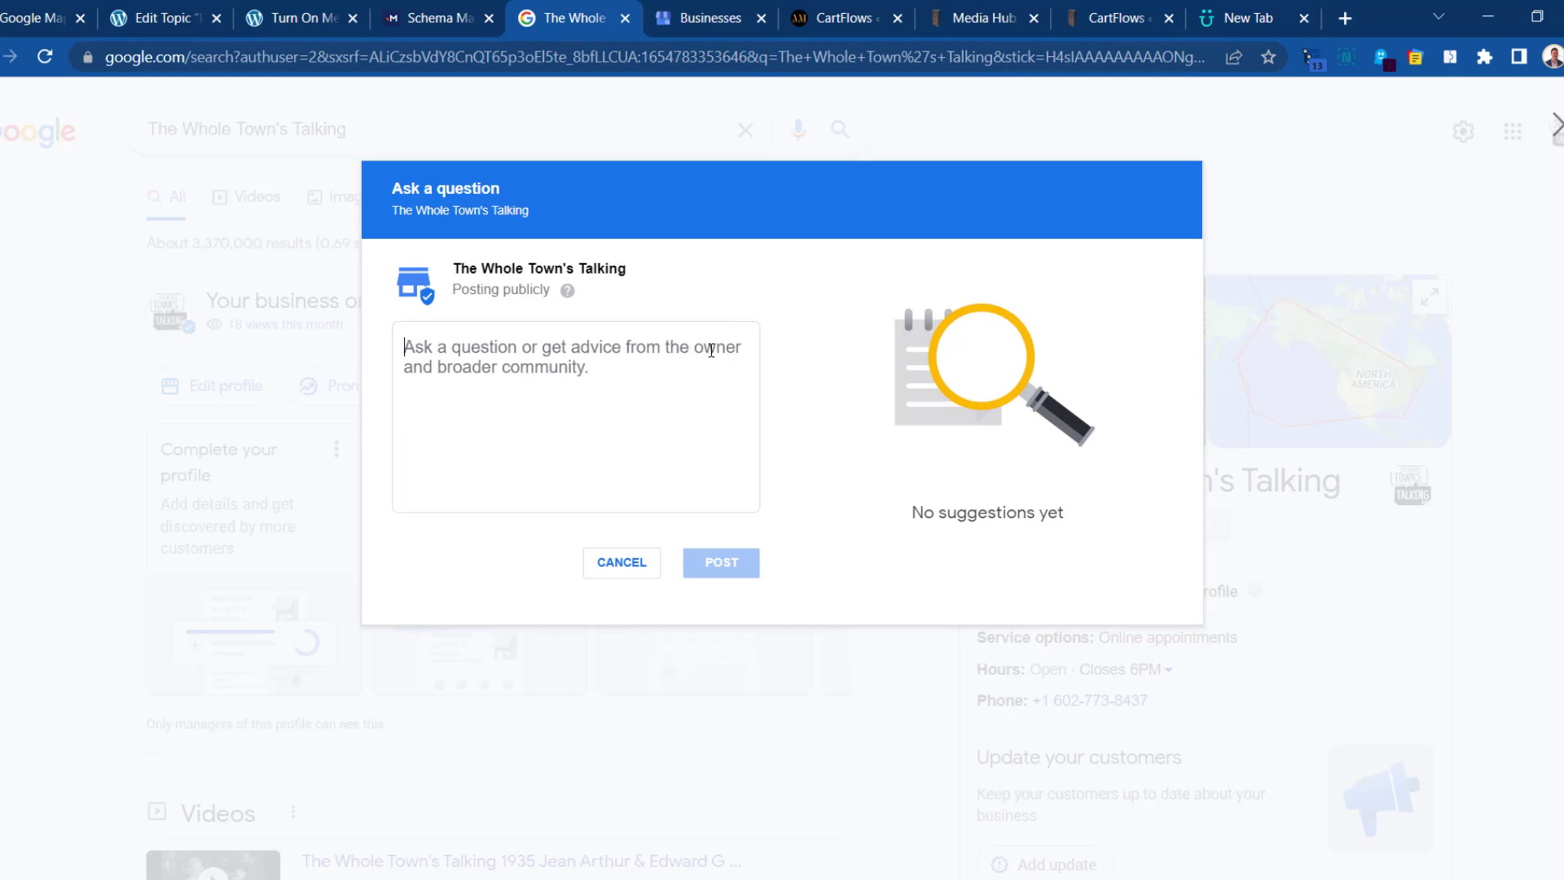
key(ctrl+v)
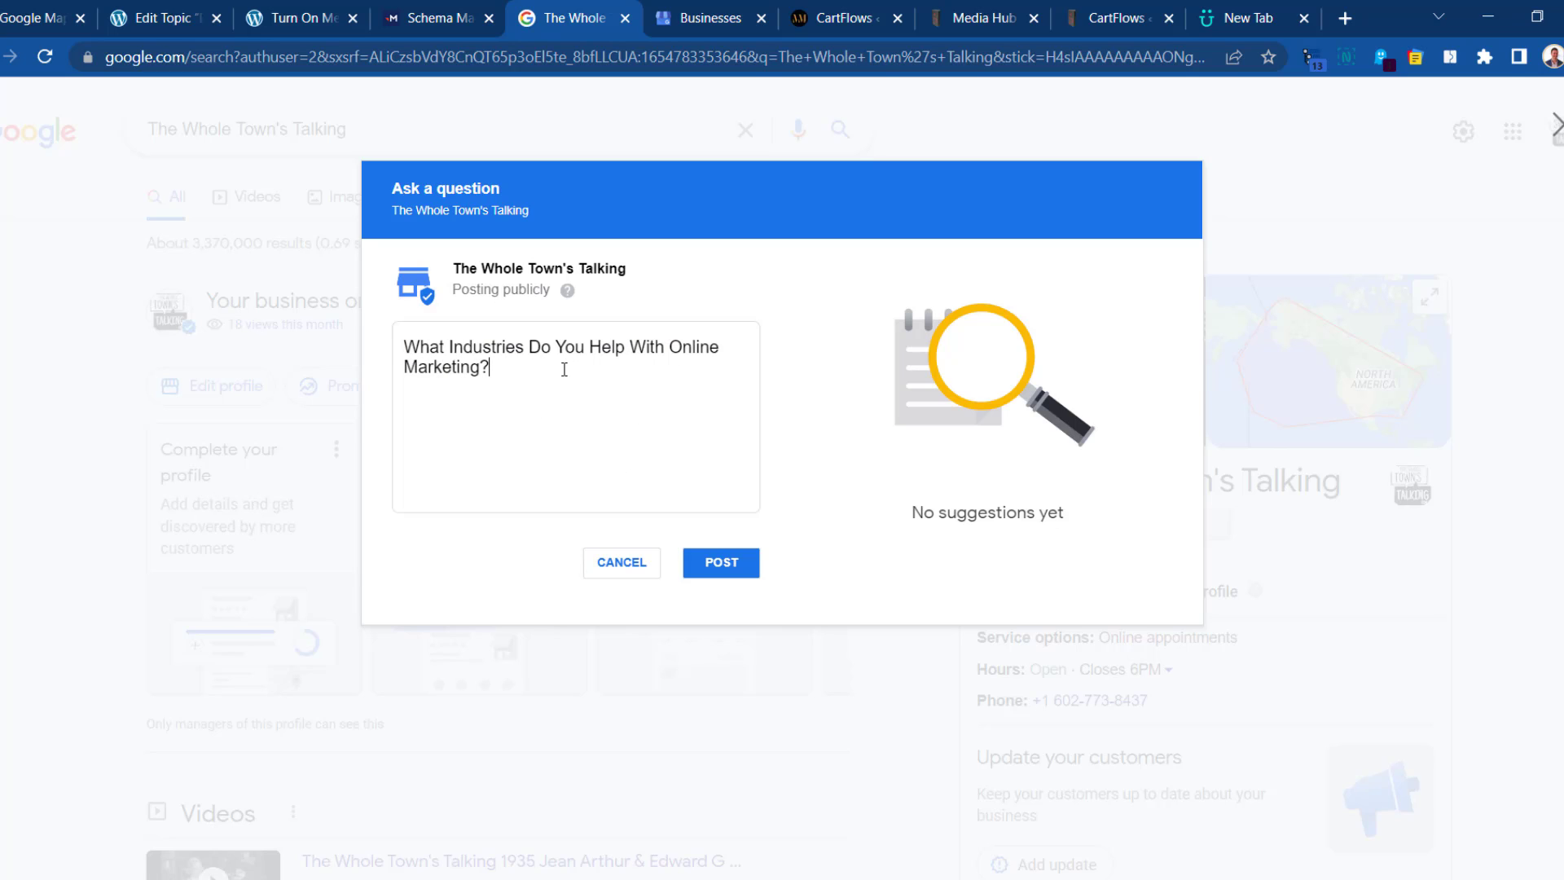
click(731, 570)
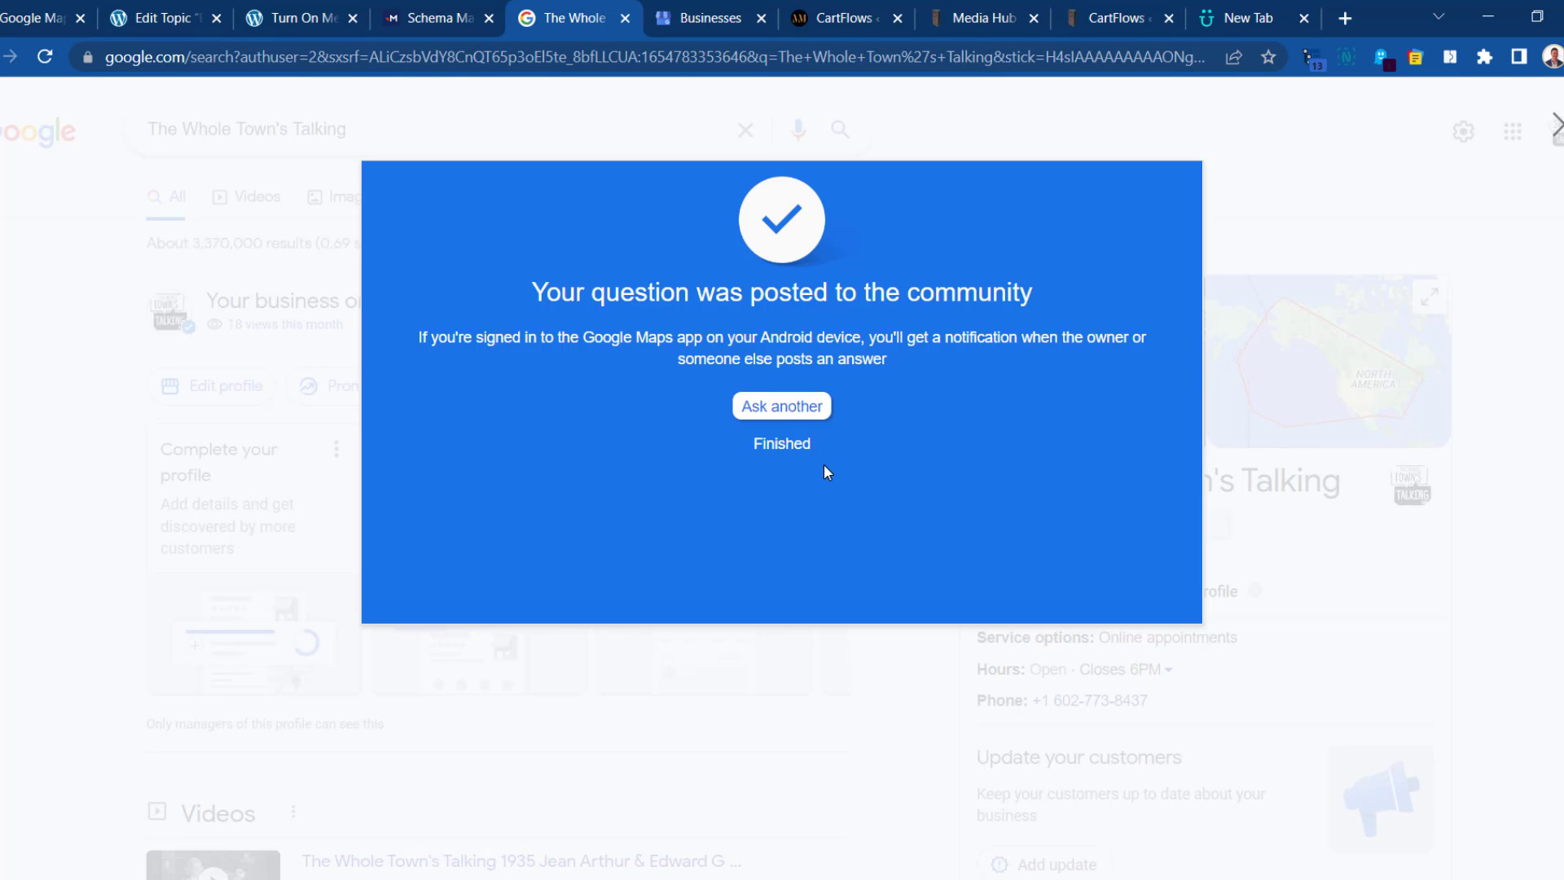
Ask another question, copying "How Much Does SEO Cost?" from the Sublime Text document, and post it.
click(781, 407)
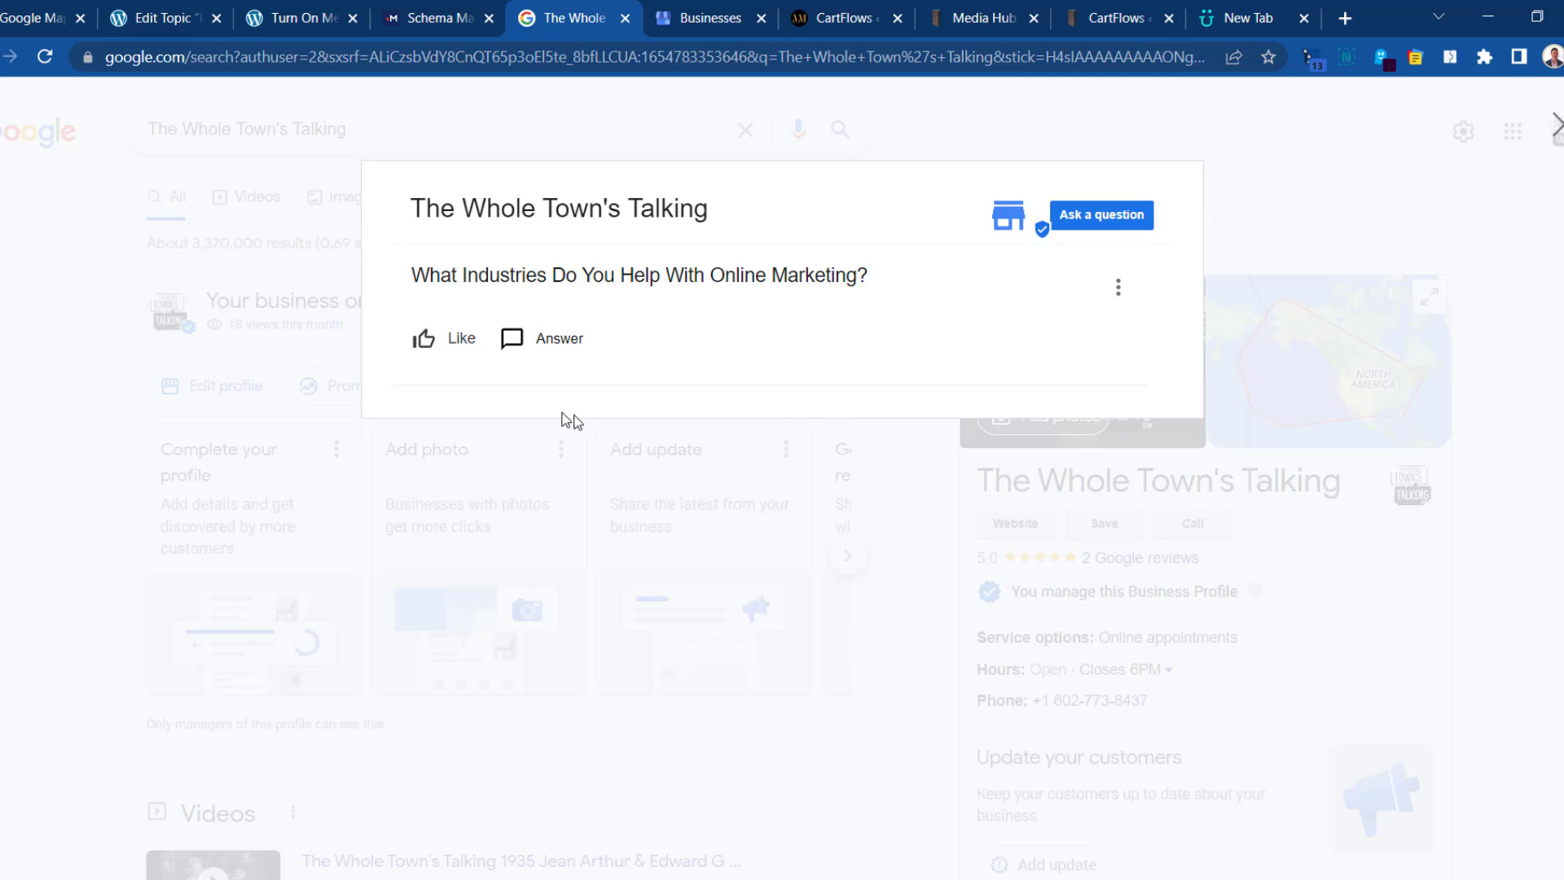
click(1118, 225)
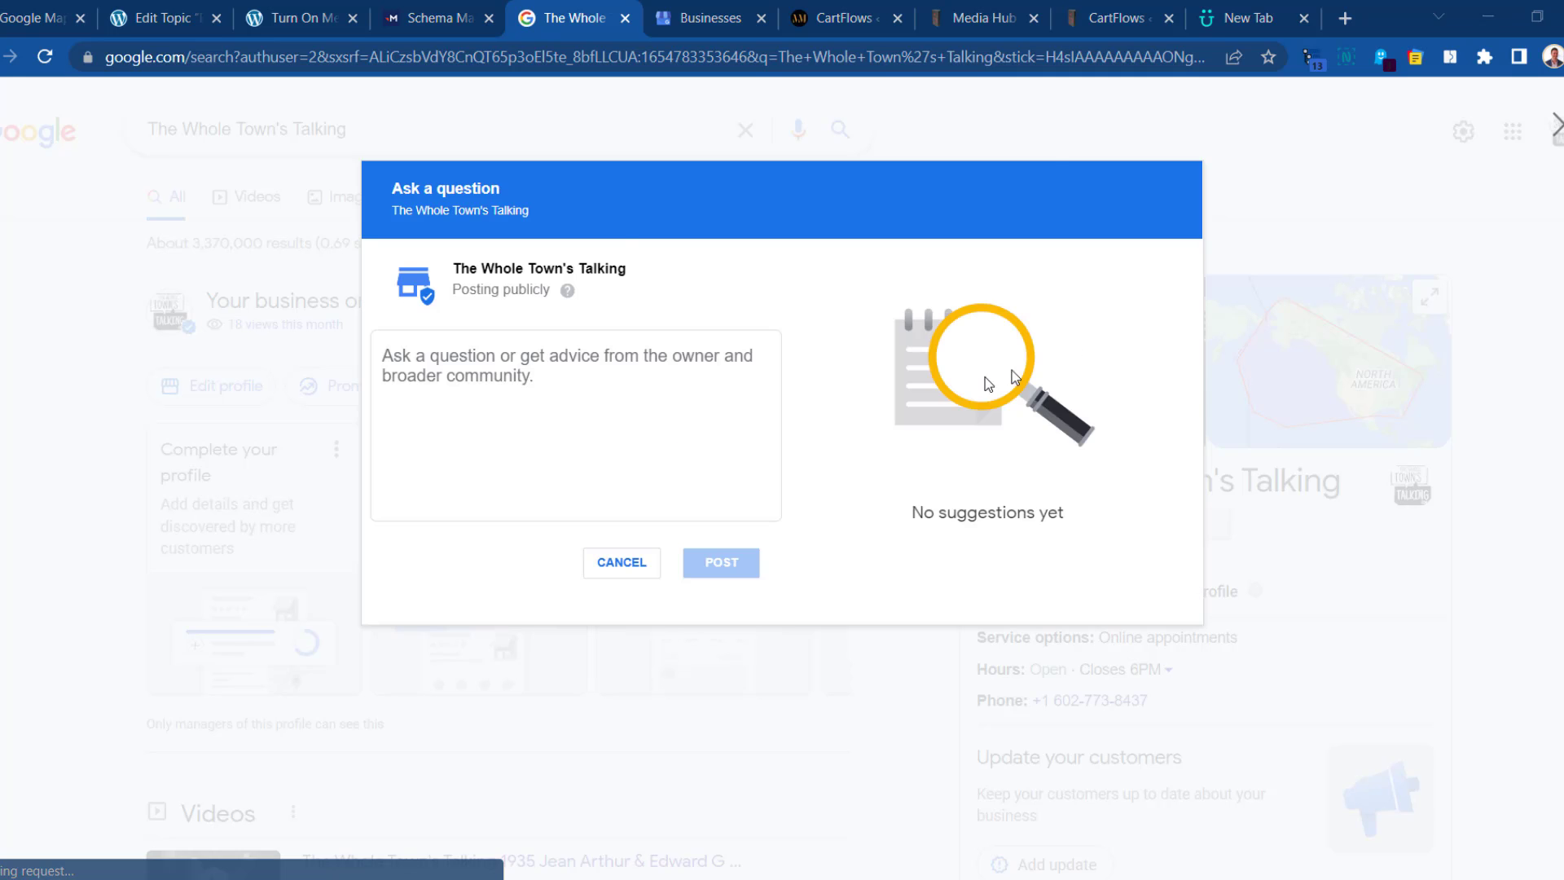
key(alt+Tab)
drag(1078, 394, 798, 390)
key(ctrl+c)
click(575, 419)
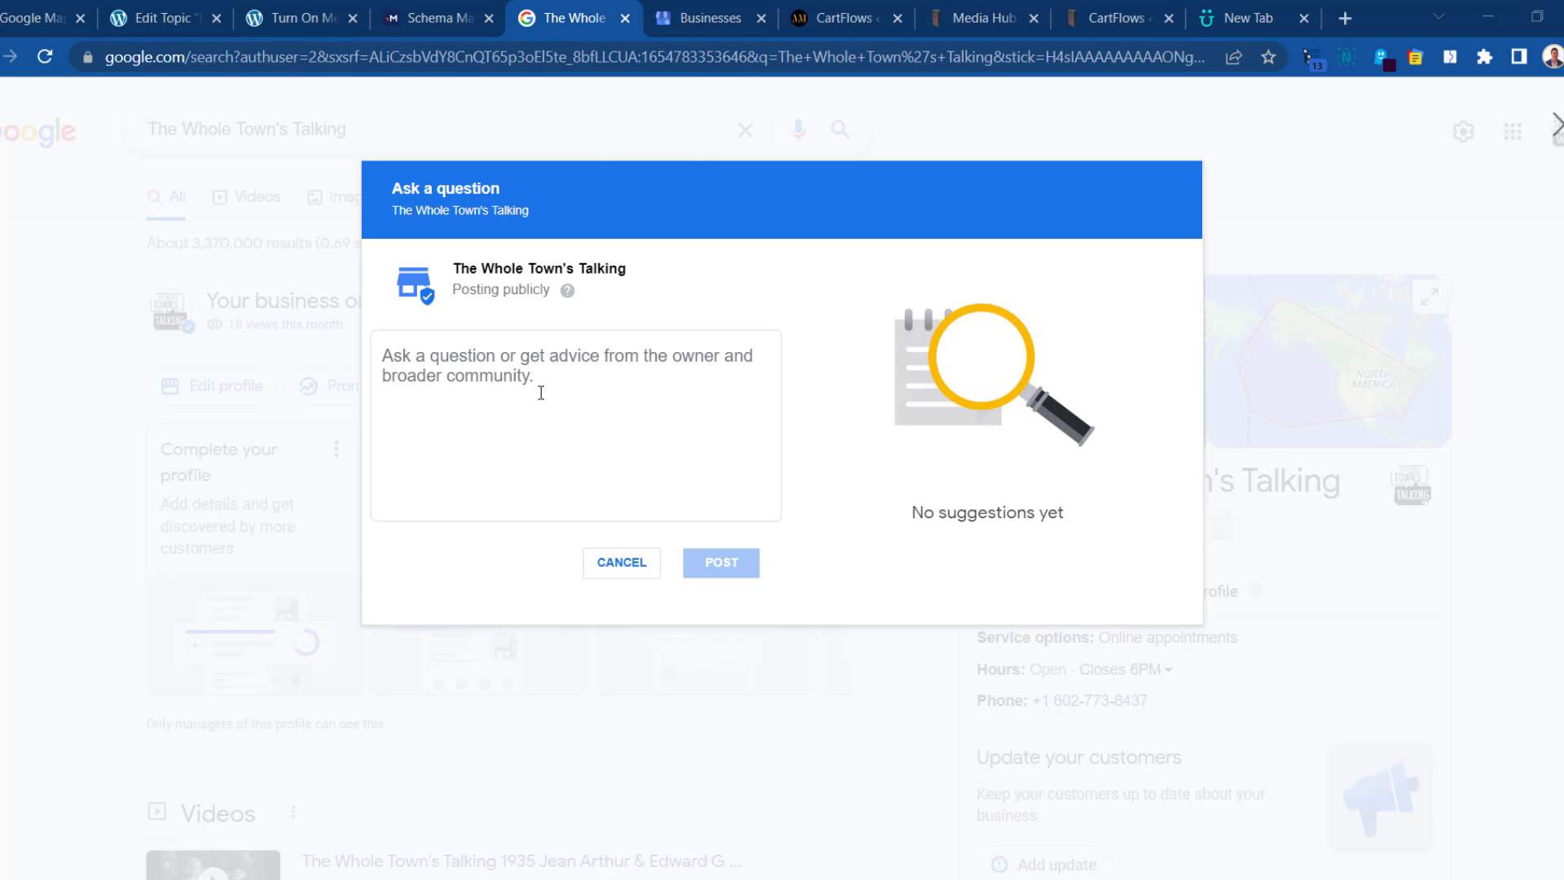
key(ctrl+v)
click(743, 571)
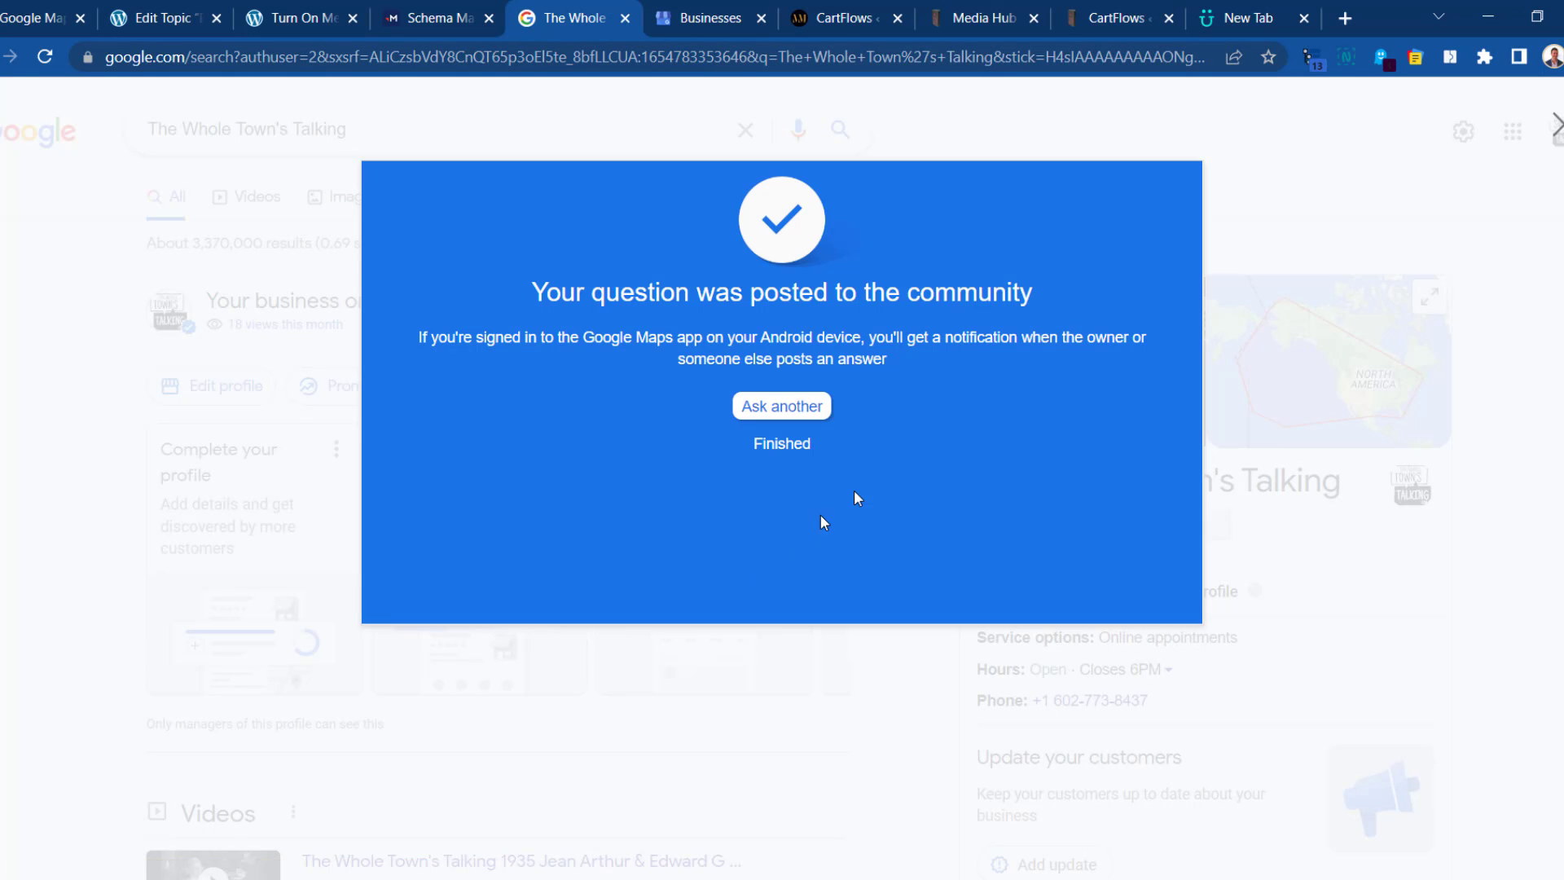
Start a third question and fill it with "What Is Your SEO Process?" copied from the Sublime Text document.
click(792, 408)
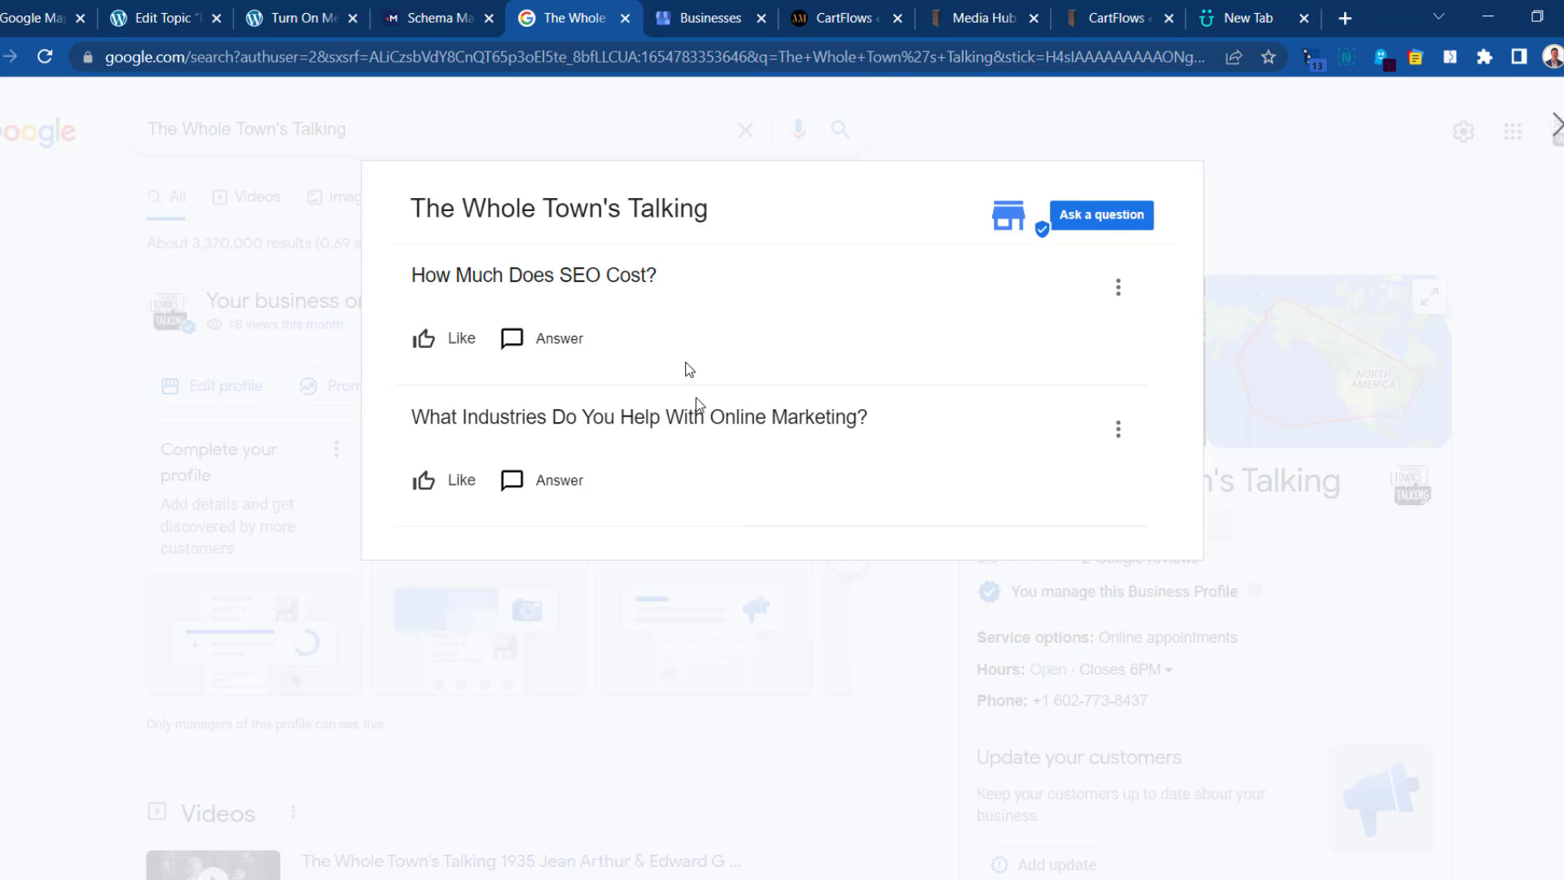
click(1089, 212)
key(alt+Tab)
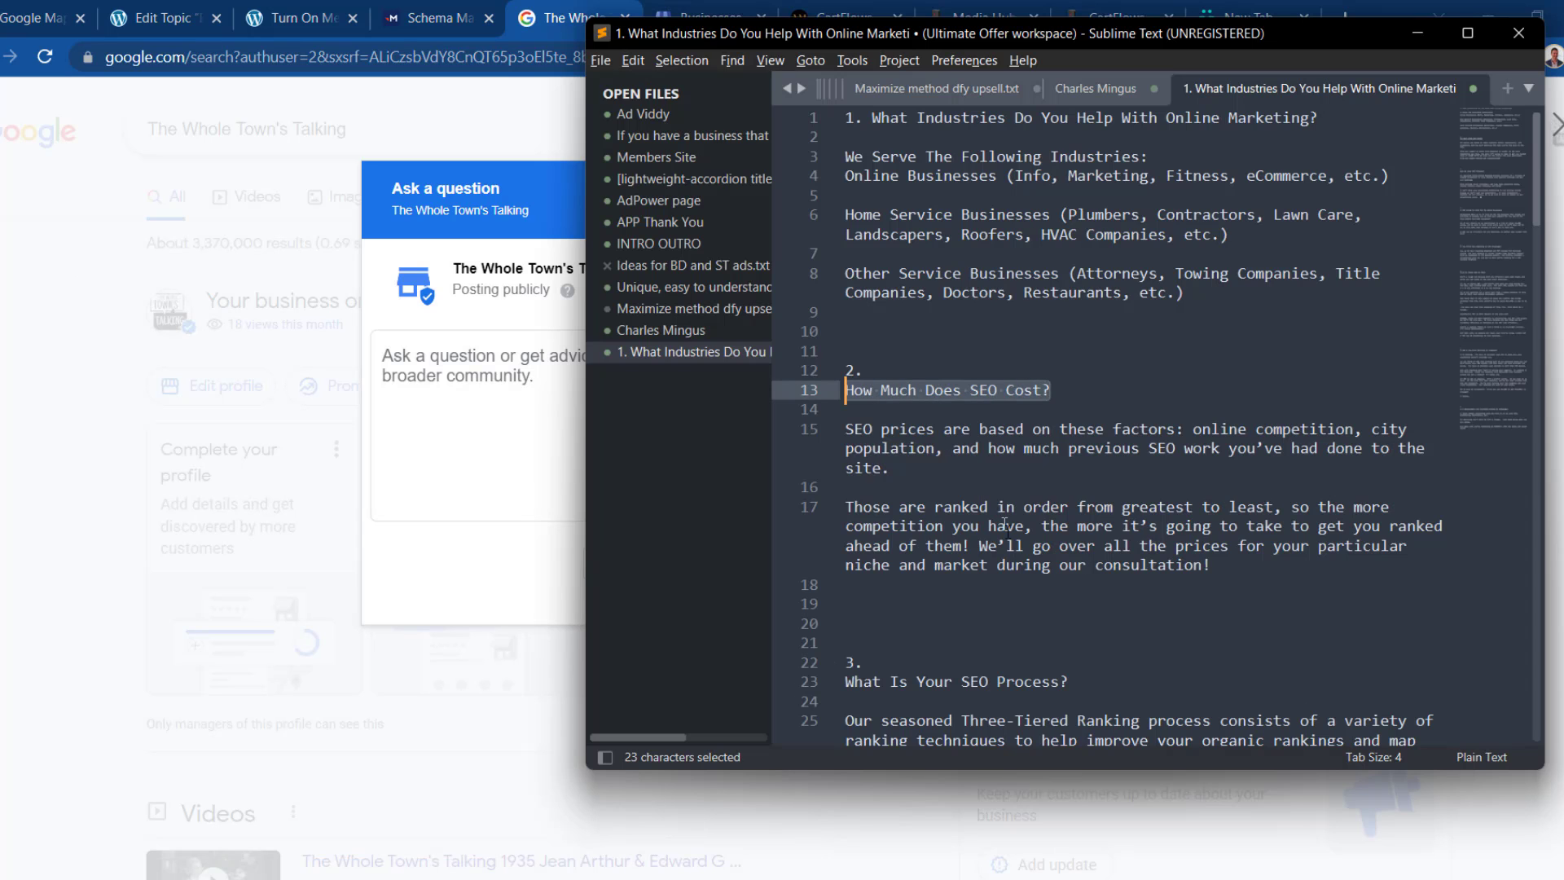
scroll(1046, 638, down, 3)
drag(1077, 506, 834, 511)
key(ctrl+c)
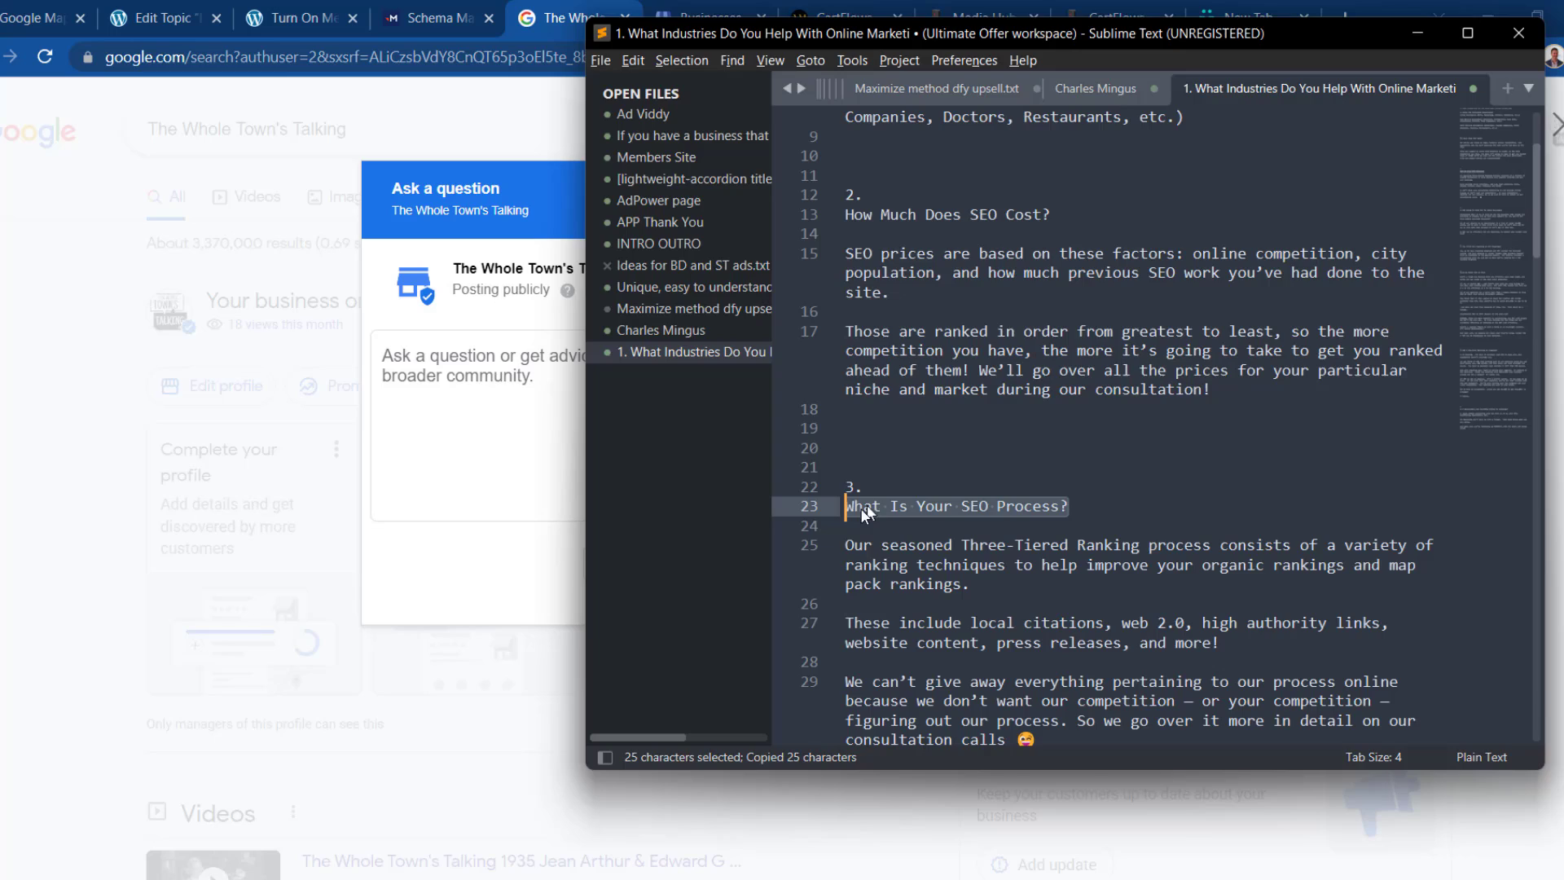
click(494, 383)
key(ctrl+v)
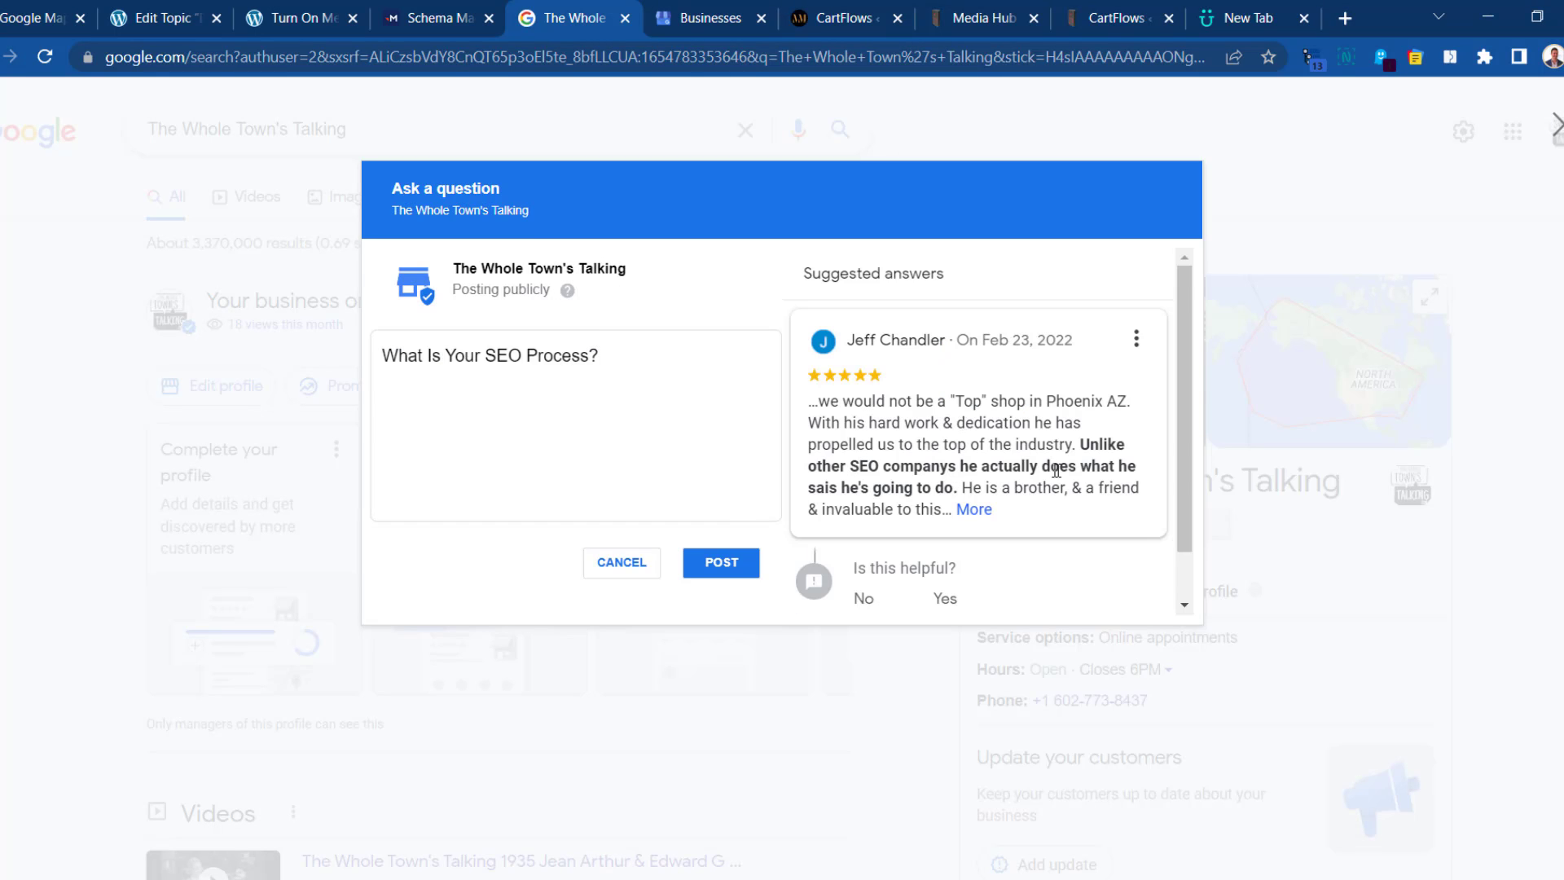
Read the suggested answer taken from a customer review, and post the "What Is Your SEO Process?" question.
drag(1082, 445, 1086, 492)
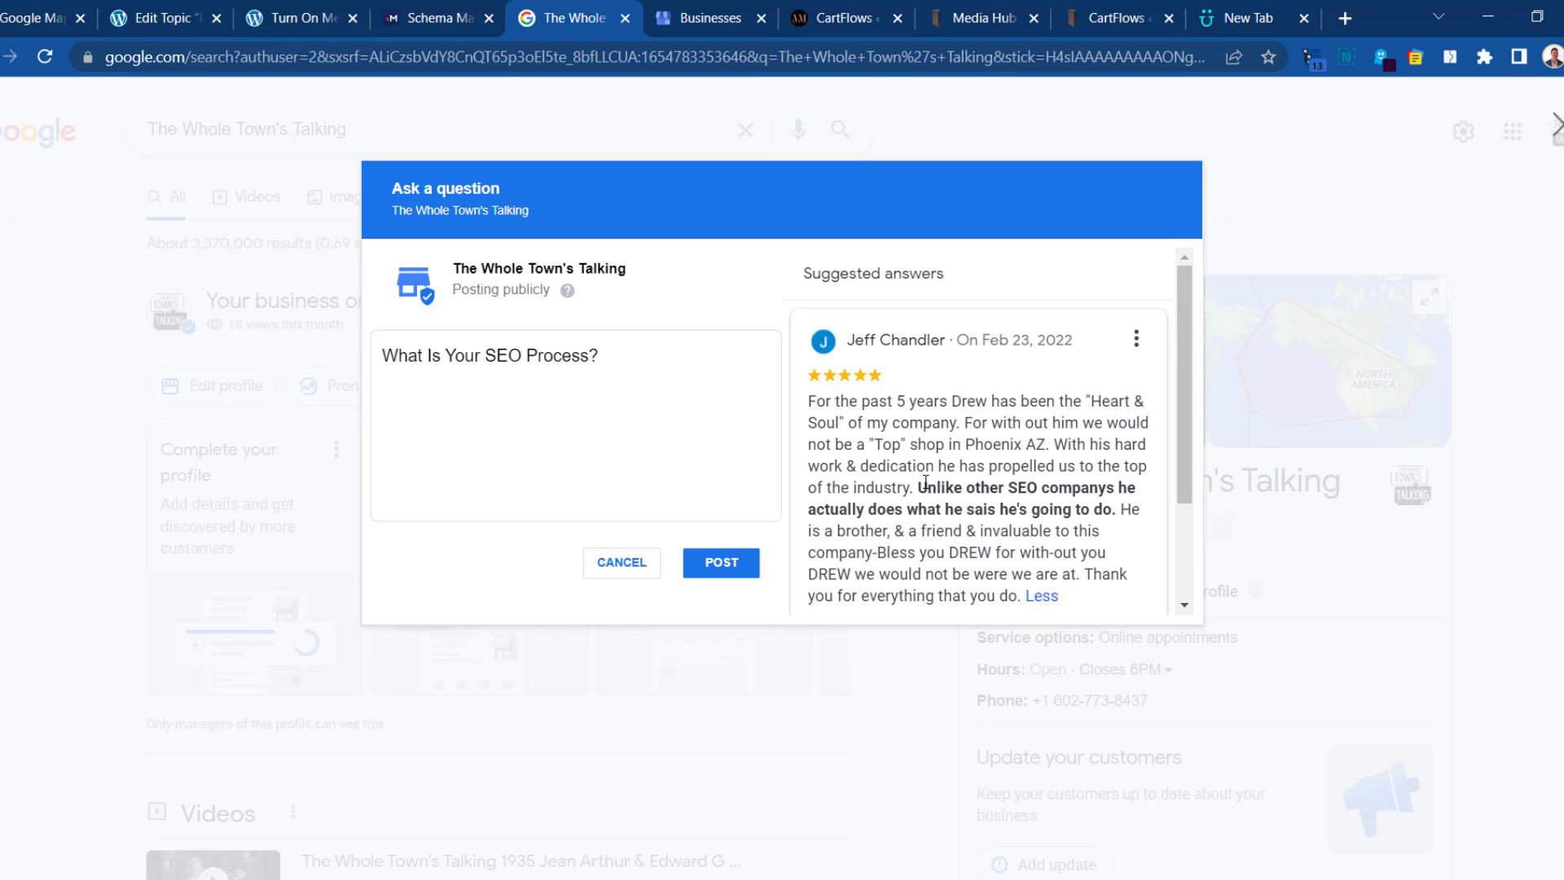
drag(919, 487, 1110, 511)
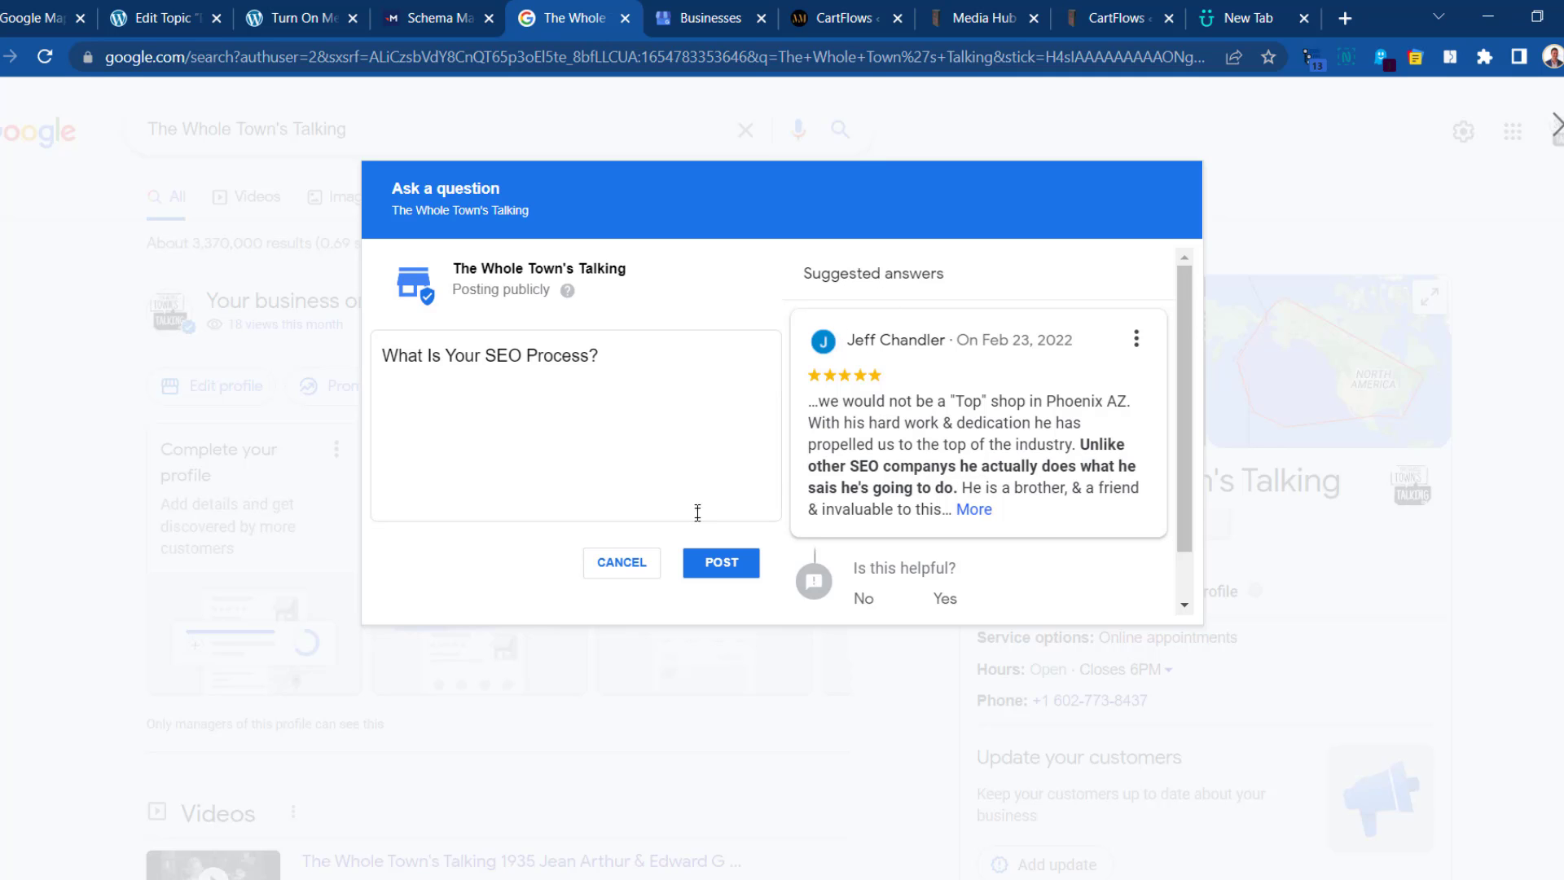
key(alt+Tab)
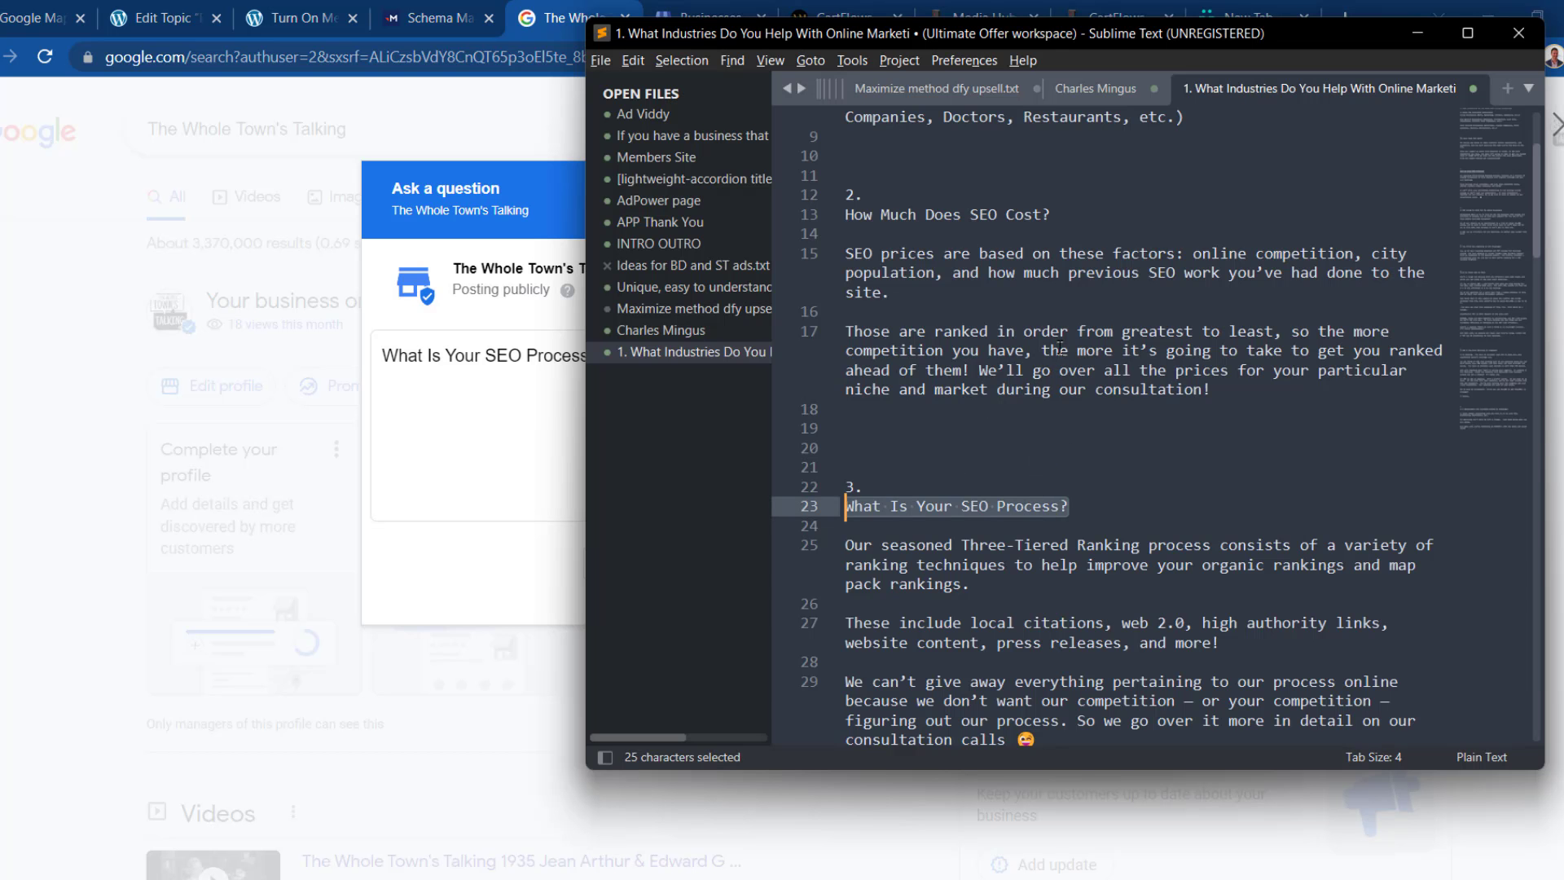
key(alt+Tab)
click(722, 569)
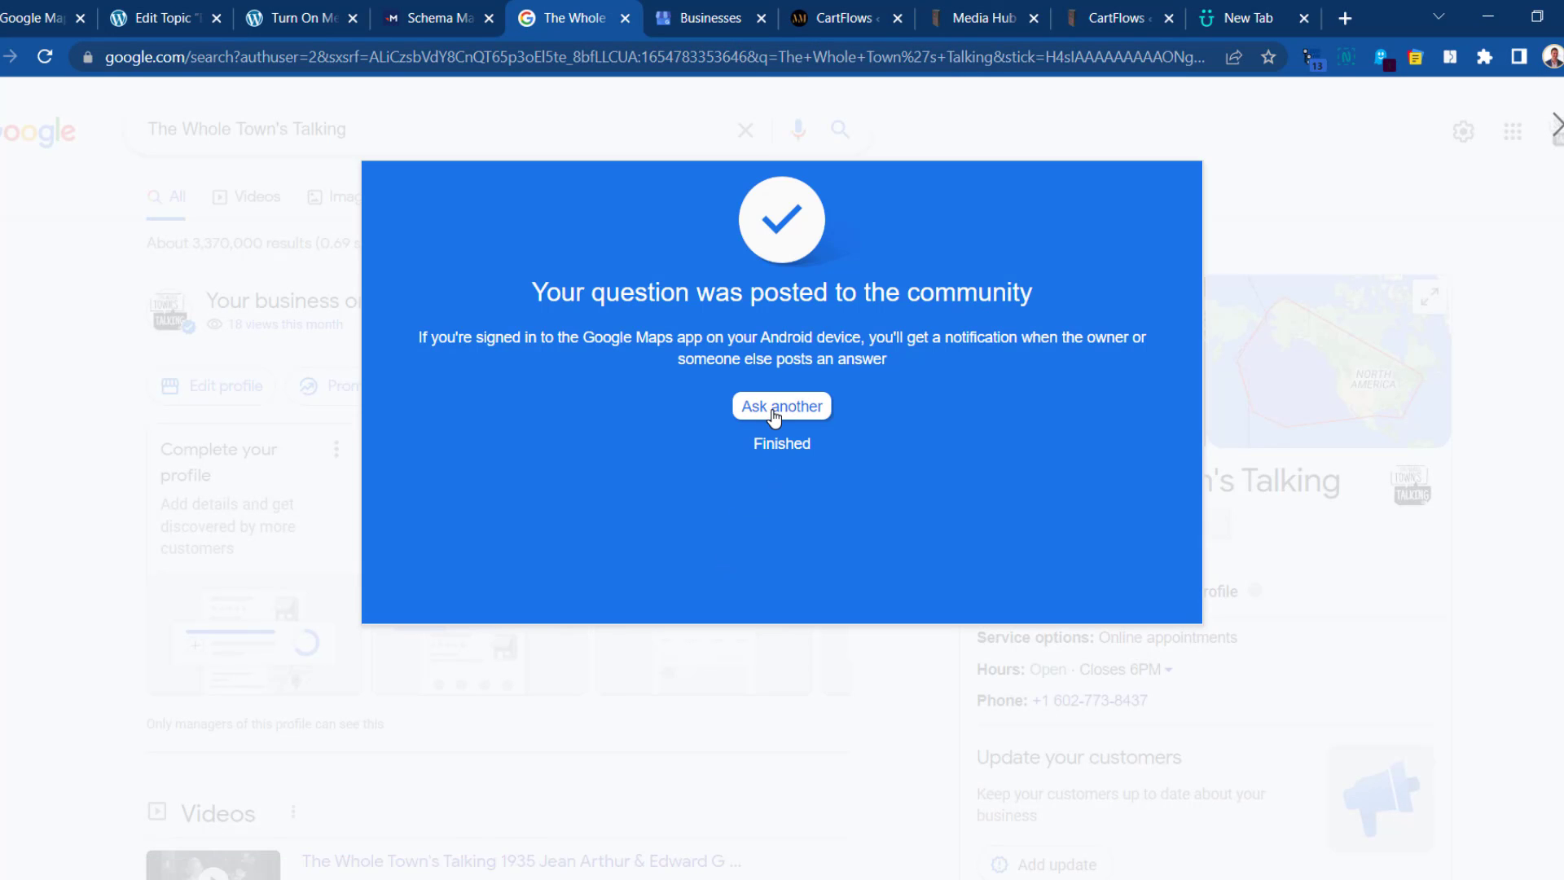
click(782, 444)
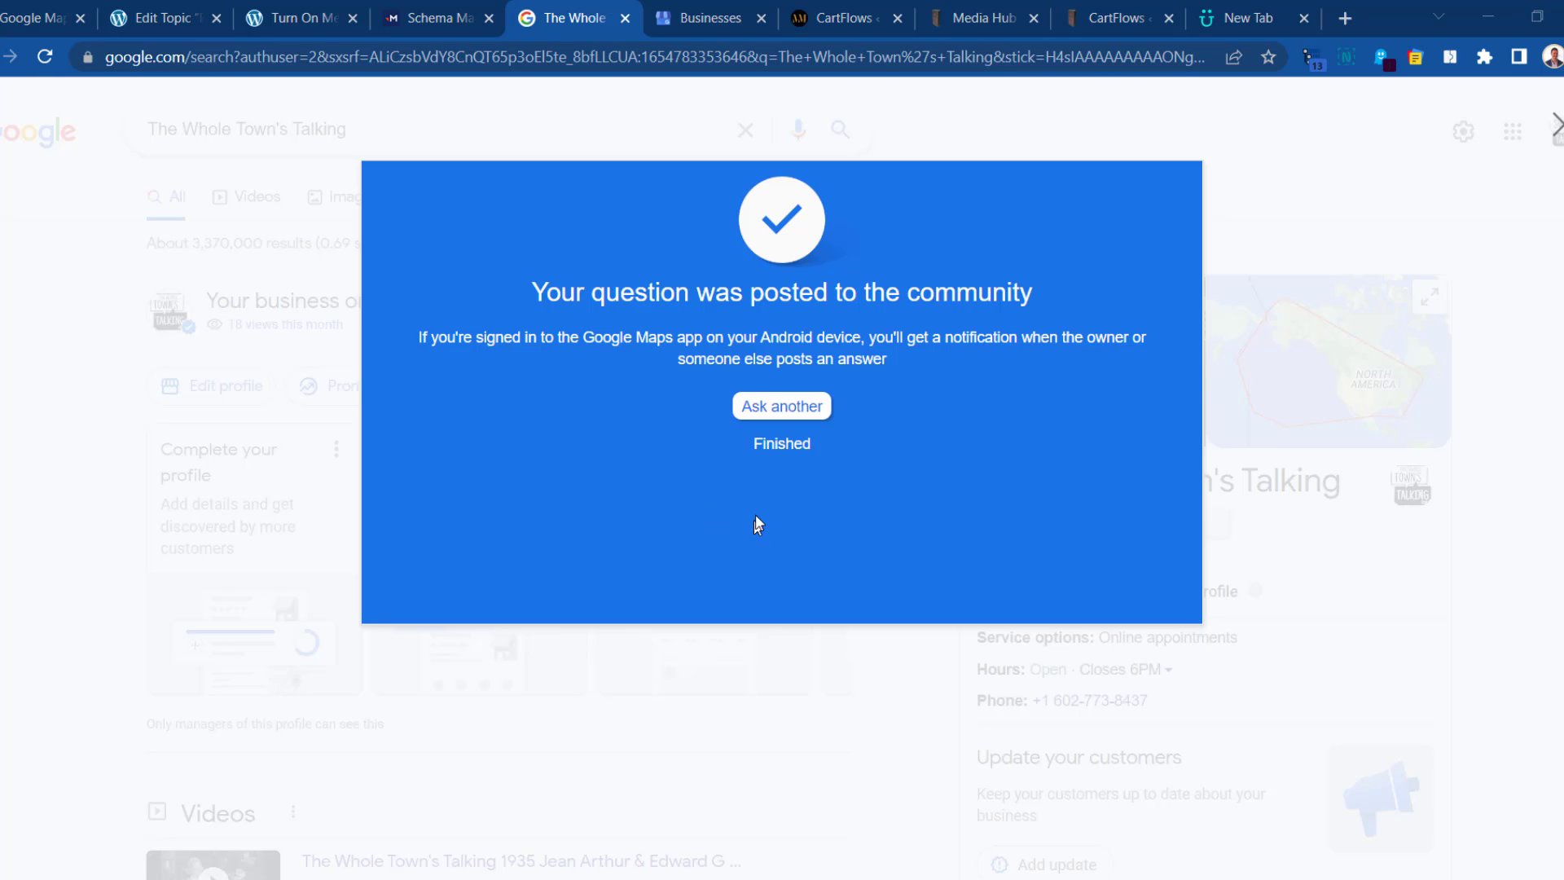
Finish asking questions and open the answer form for "What Industries Do You Help With Online Marketing?".
click(787, 448)
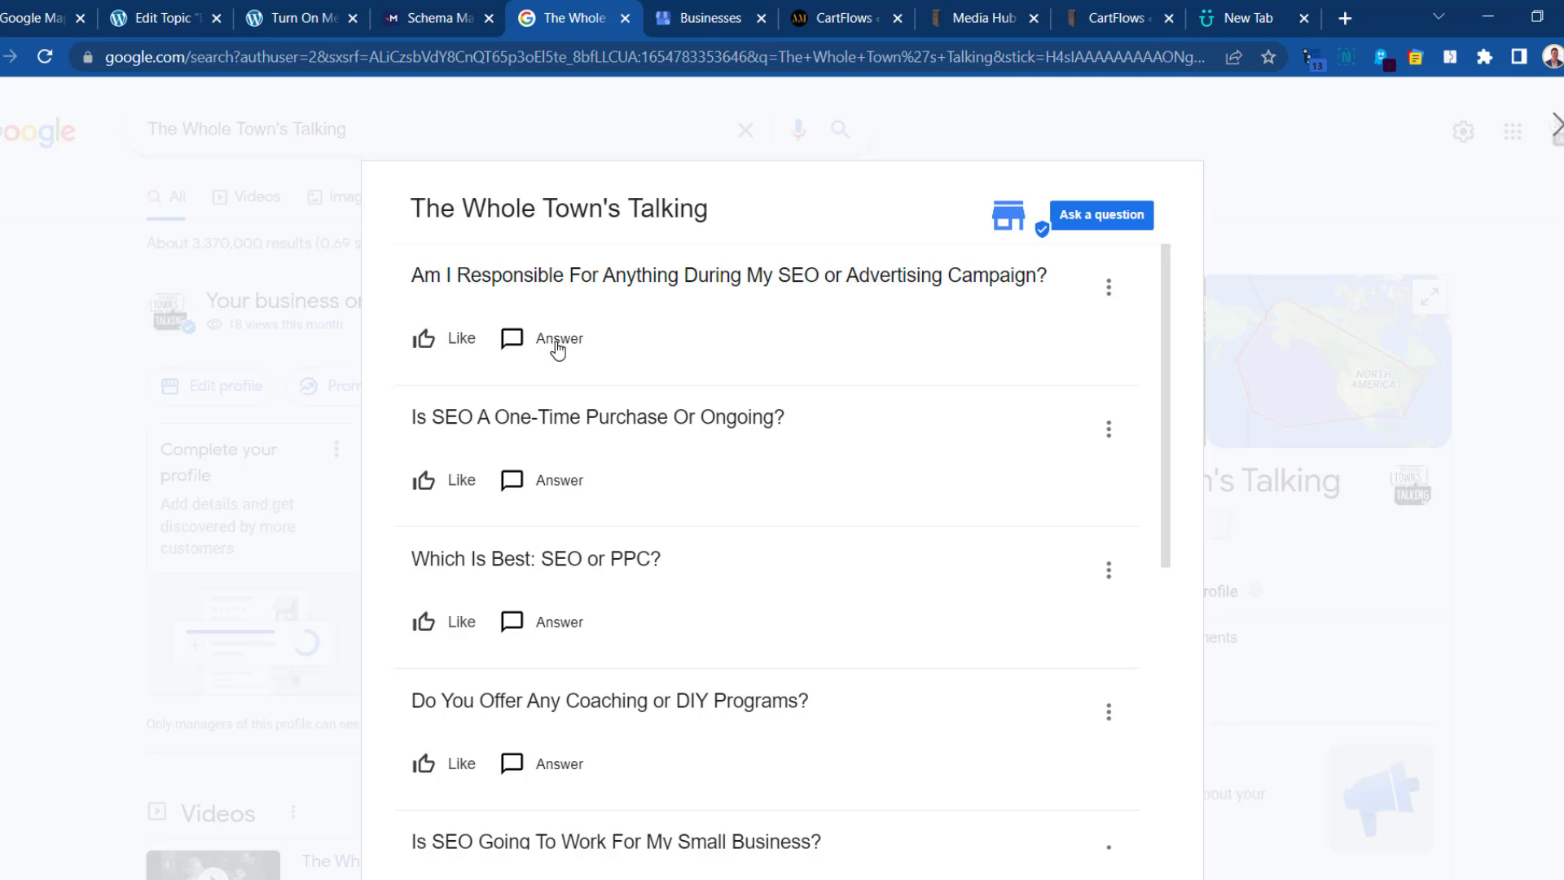
scroll(919, 405, down, 6)
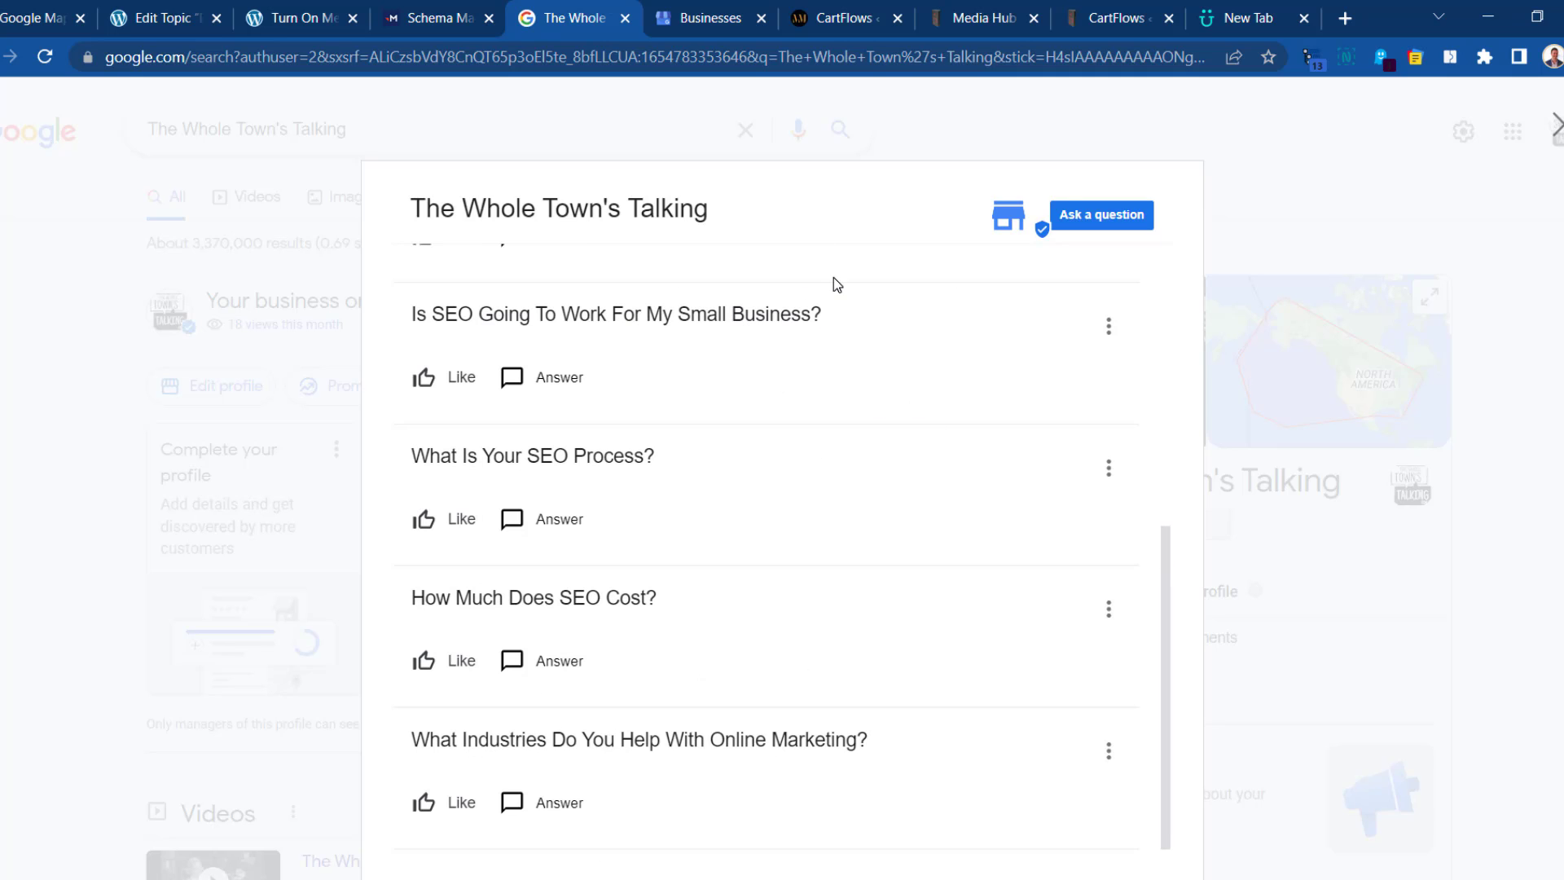
scroll(872, 492, up, 6)
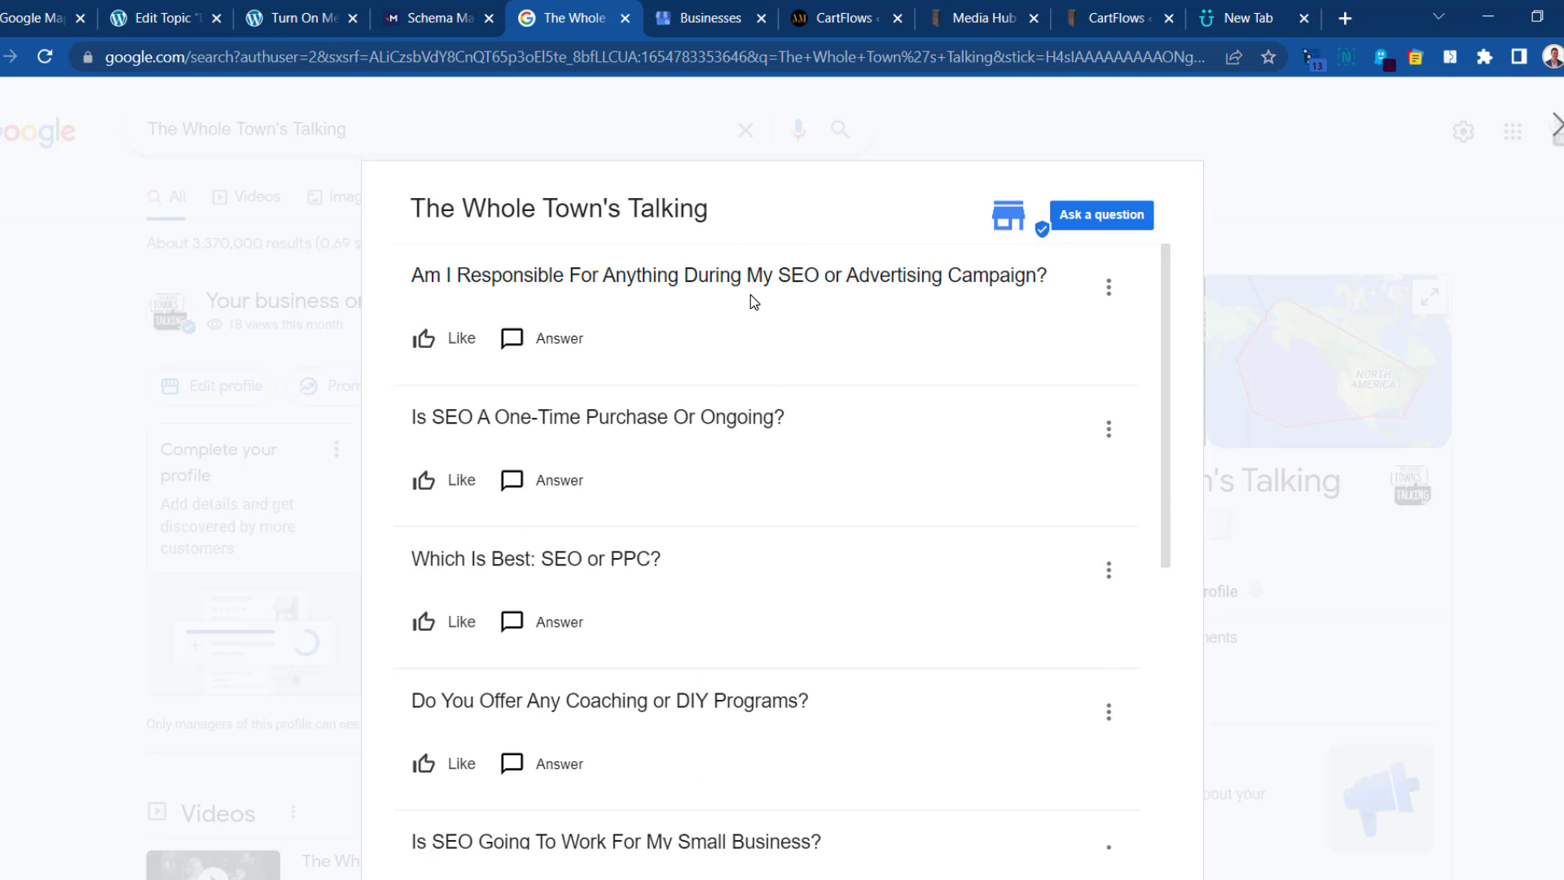
scroll(818, 360, down, 6)
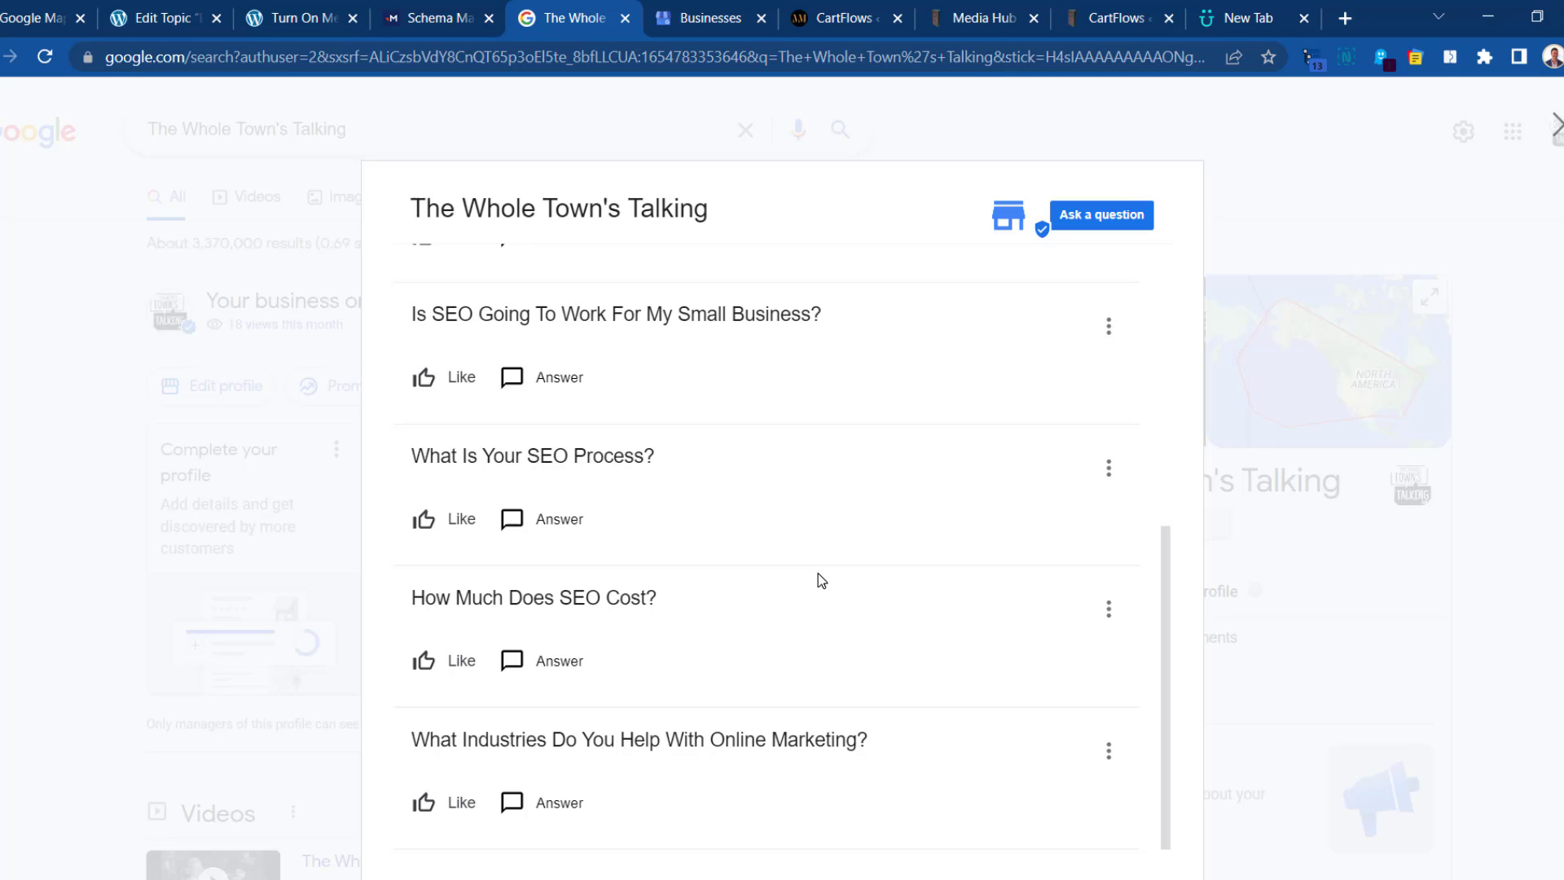
click(556, 805)
In the Sublime Text document, copy the answer to question 1, from "We Serve The Following Industries:" through the Other Service Businesses line.
key(alt+Tab)
scroll(1117, 405, up, 20)
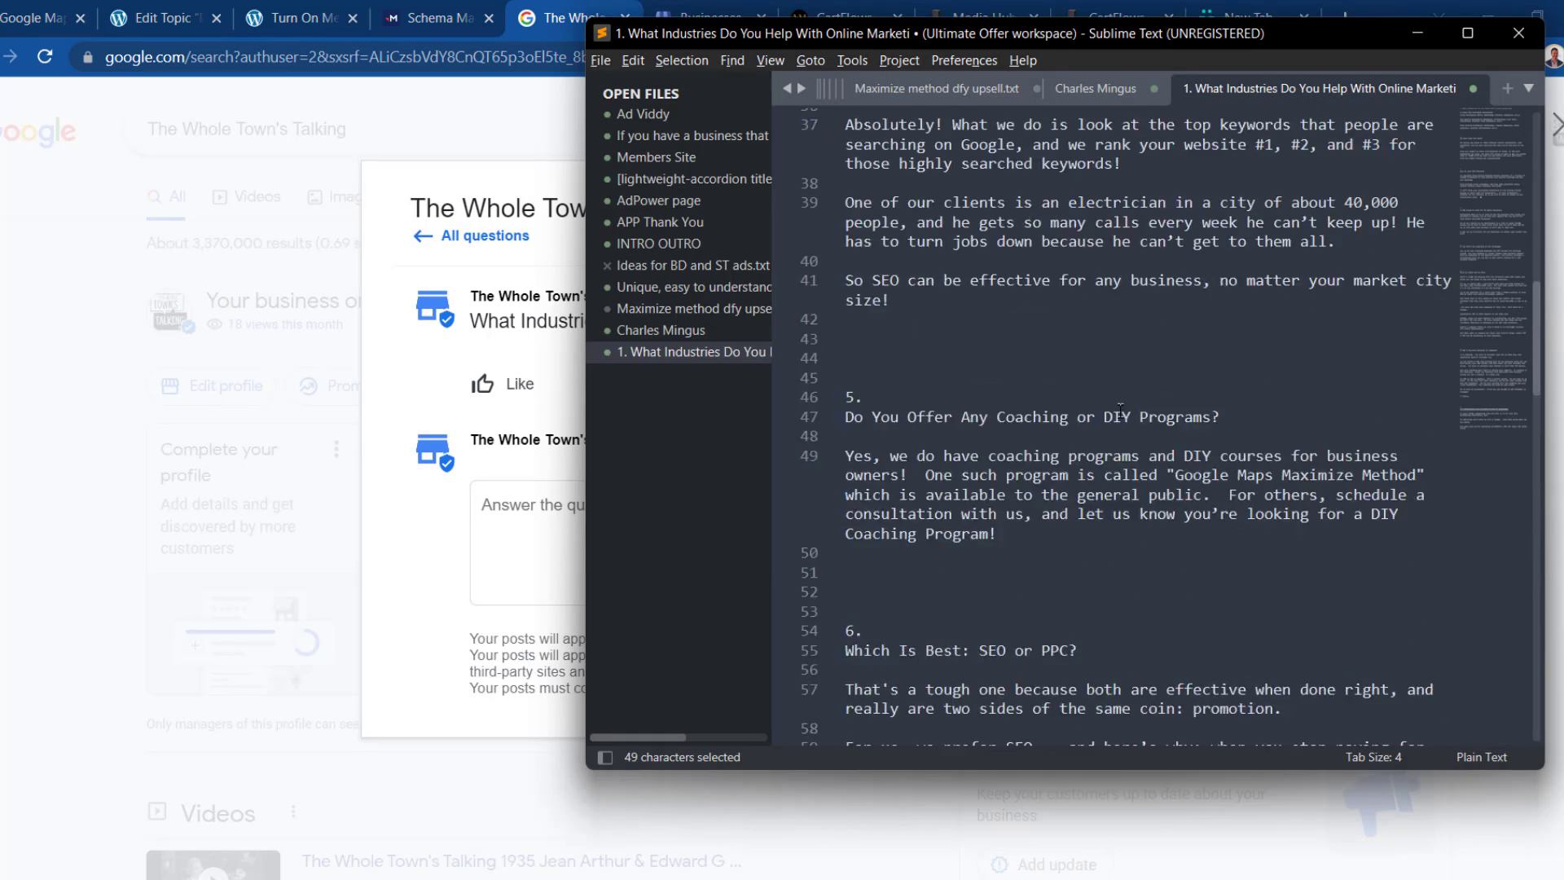
scroll(1117, 405, up, 2)
drag(1197, 295, 845, 156)
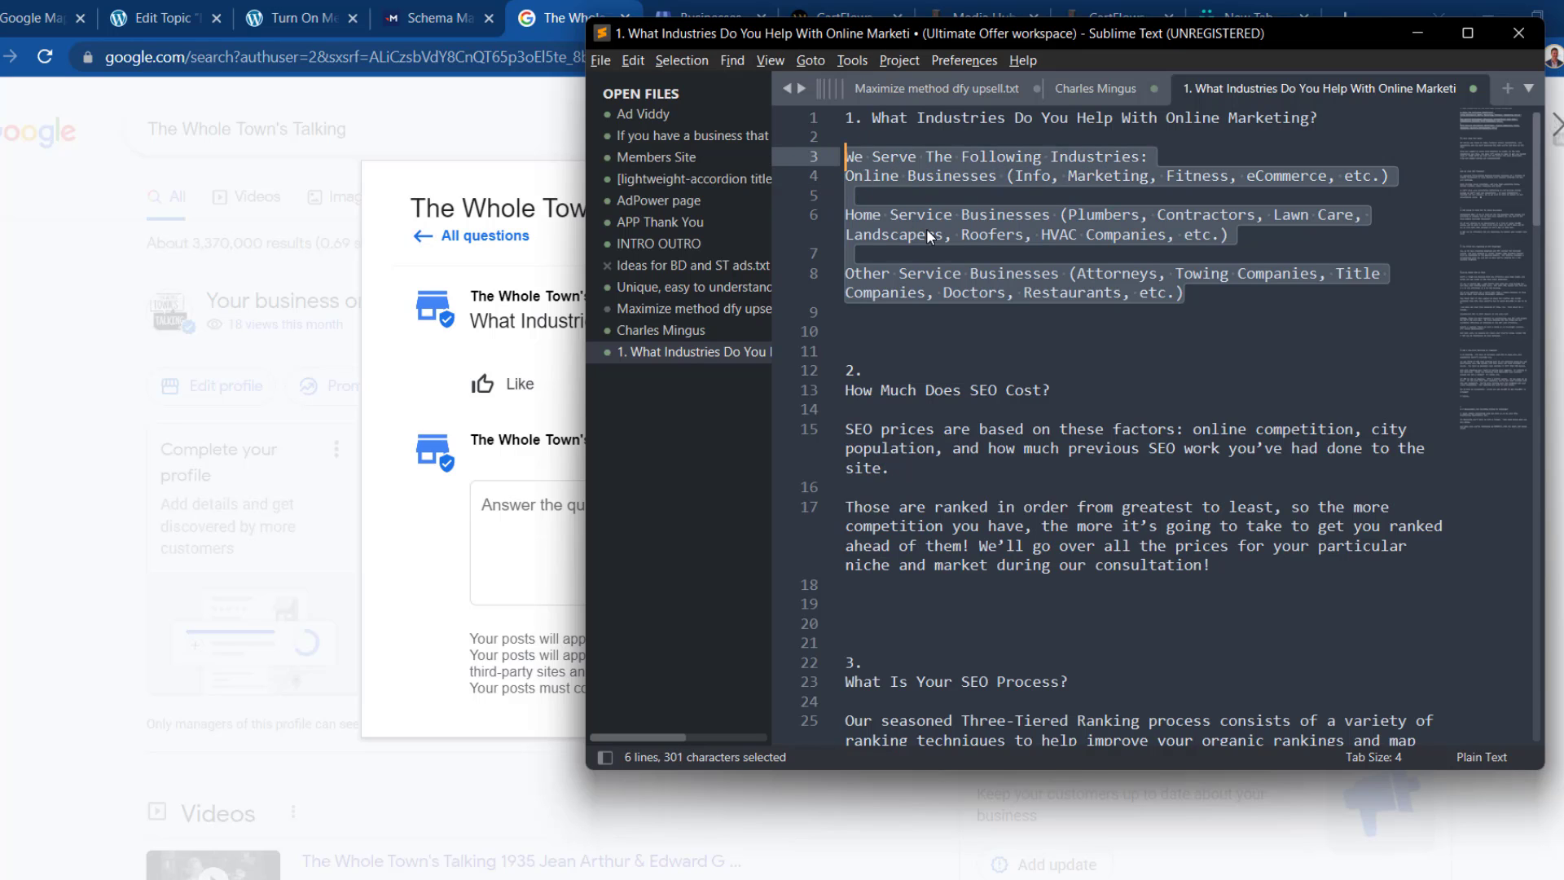
key(ctrl+c)
Back in the browser, paste the copied industries answer, post it, and return to all questions.
key(alt+Tab)
key(ctrl+v)
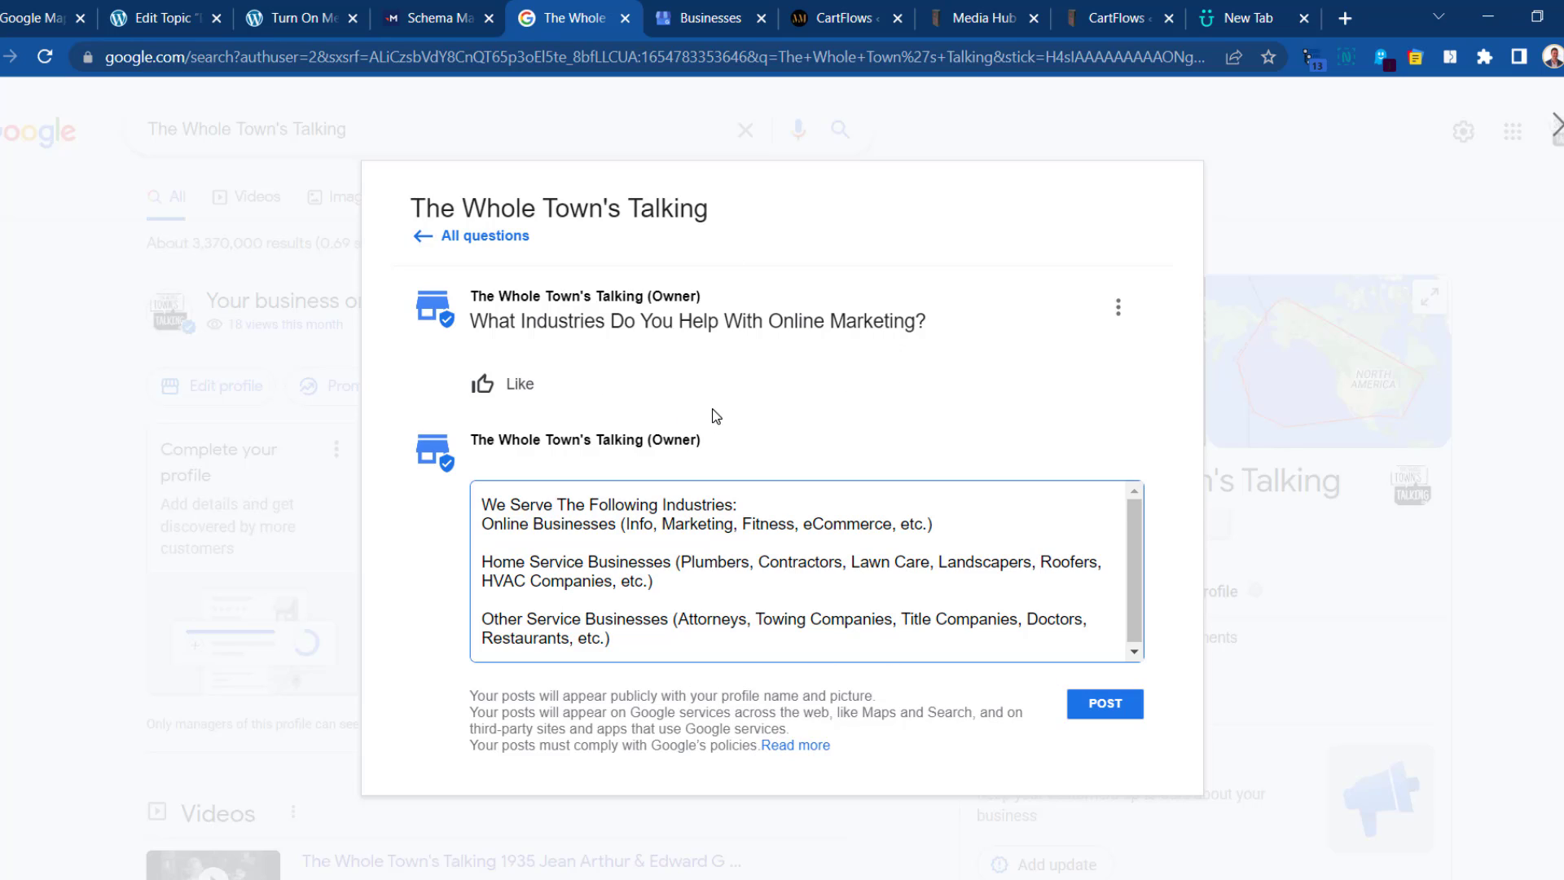
click(1102, 704)
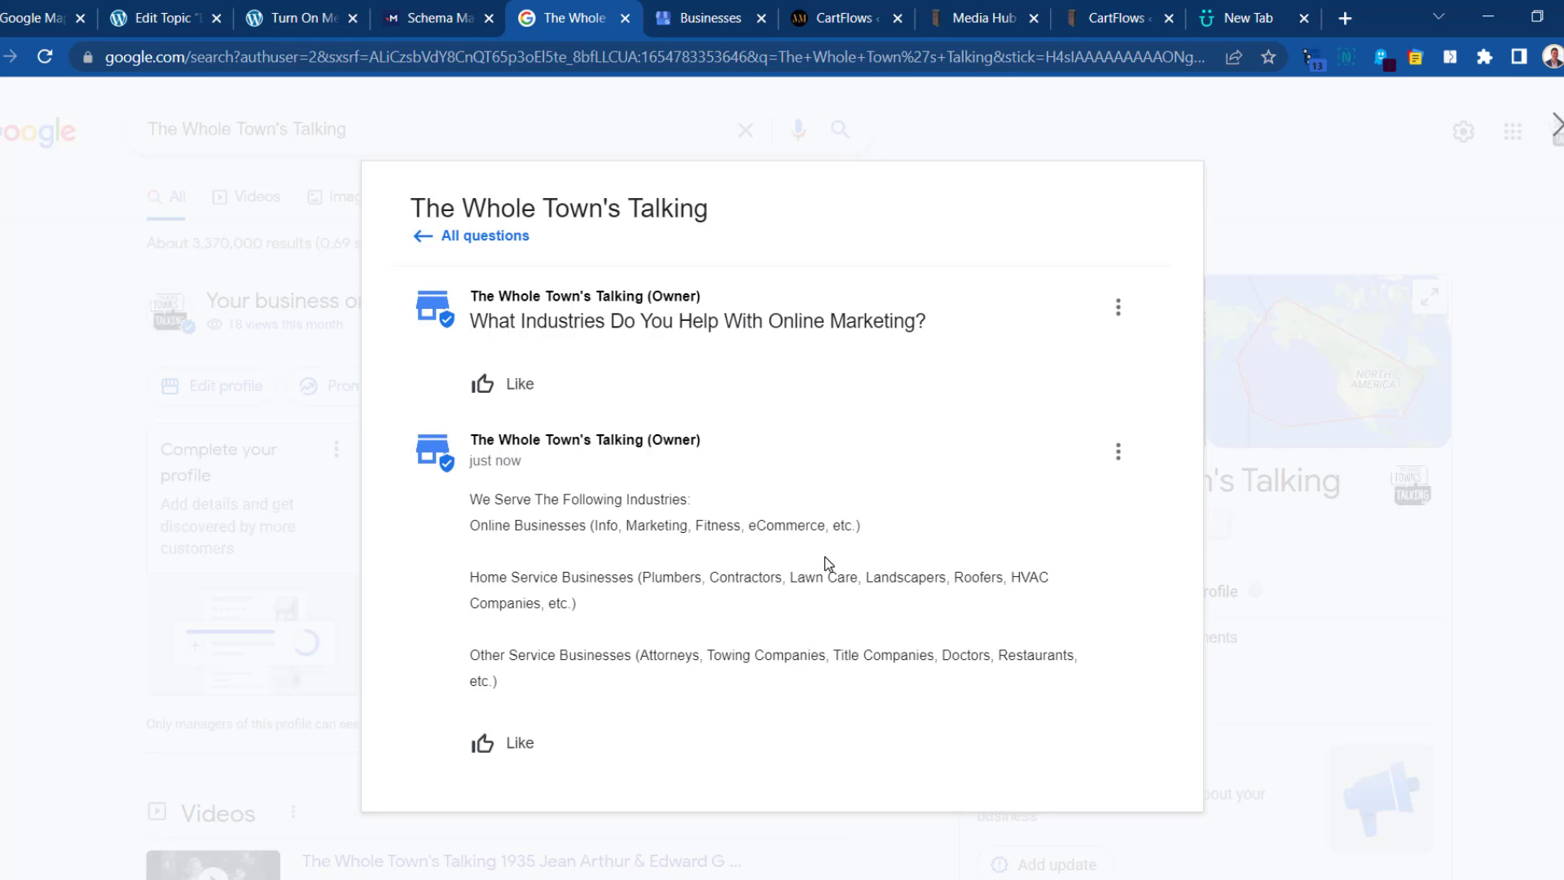
click(438, 238)
Switch to Sublime Text, copy both paragraphs answering "How Much Does SEO Cost?", and return to the browser.
key(alt+Tab)
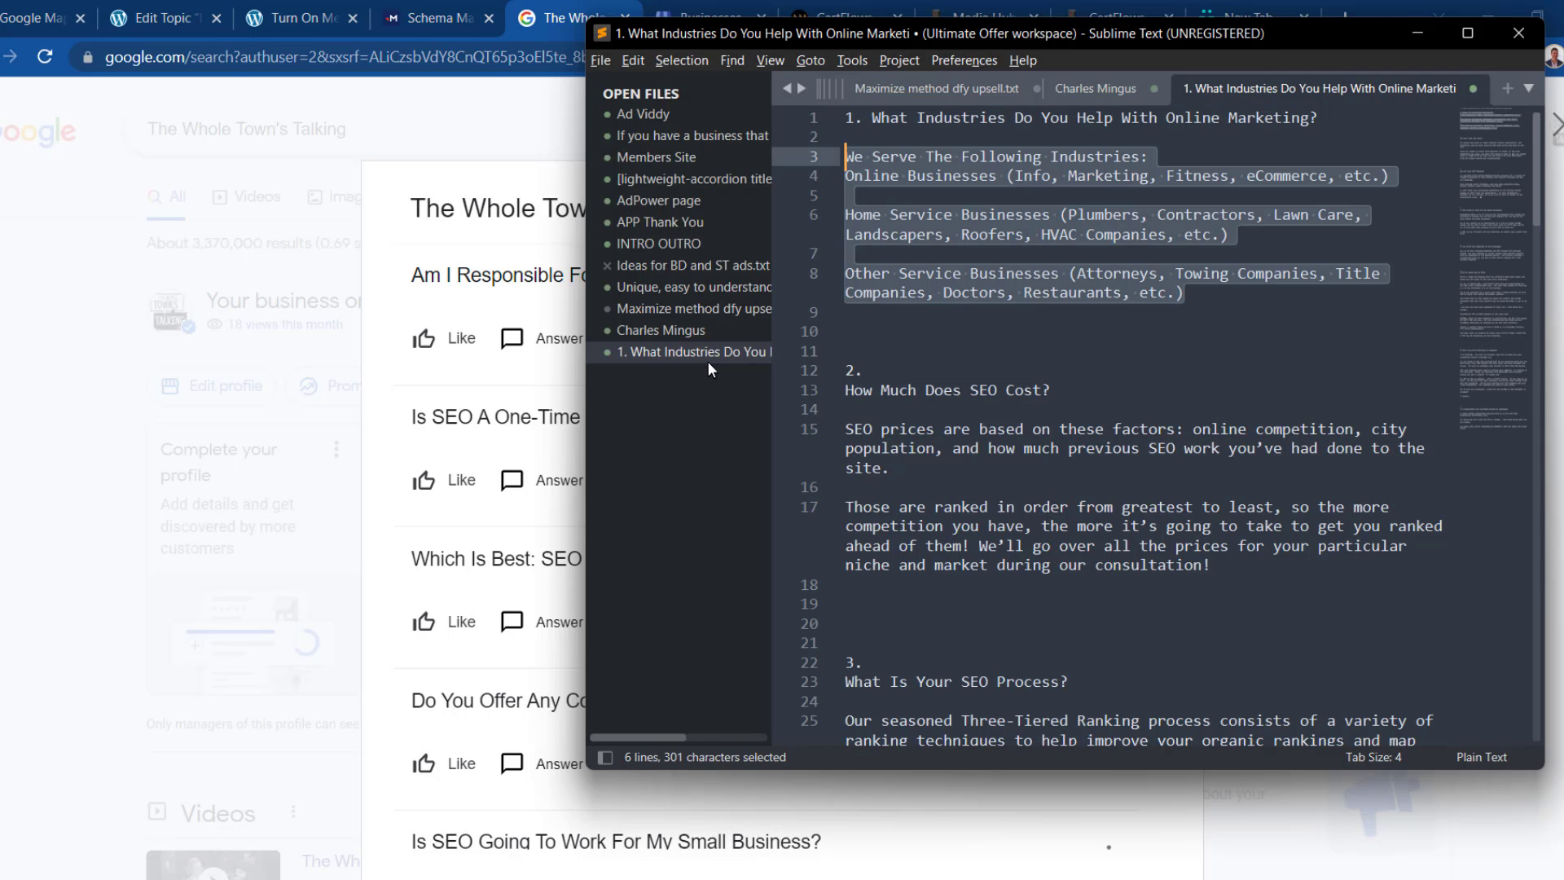
drag(1226, 565, 845, 432)
key(ctrl+c)
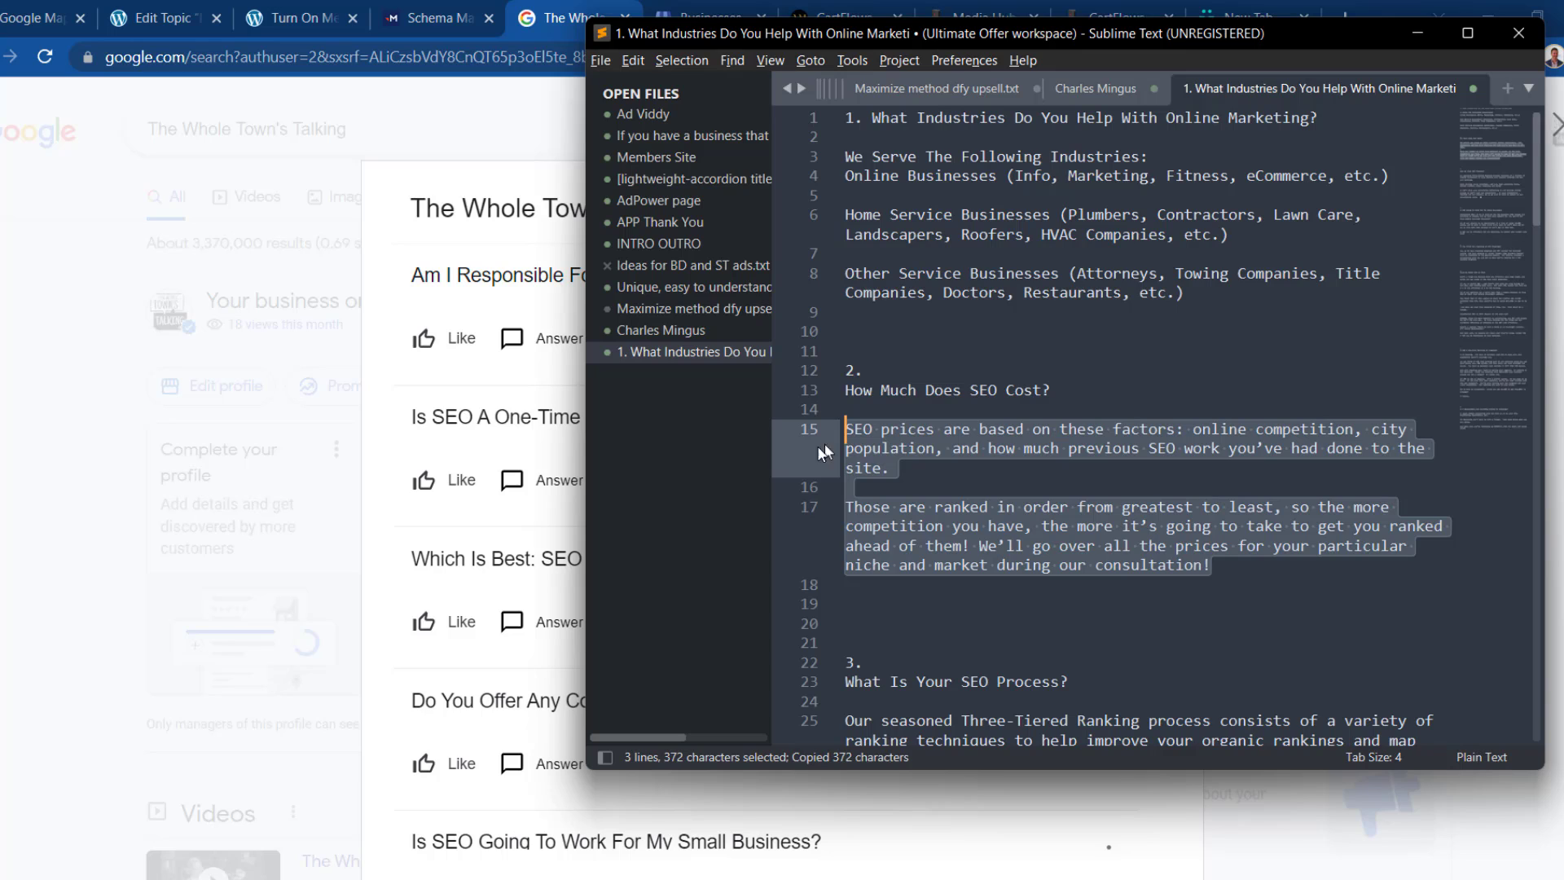
key(alt+Tab)
Answer "How Much Does SEO Cost?" with the copied pricing text, post it, and go back to all questions.
scroll(688, 487, down, 5)
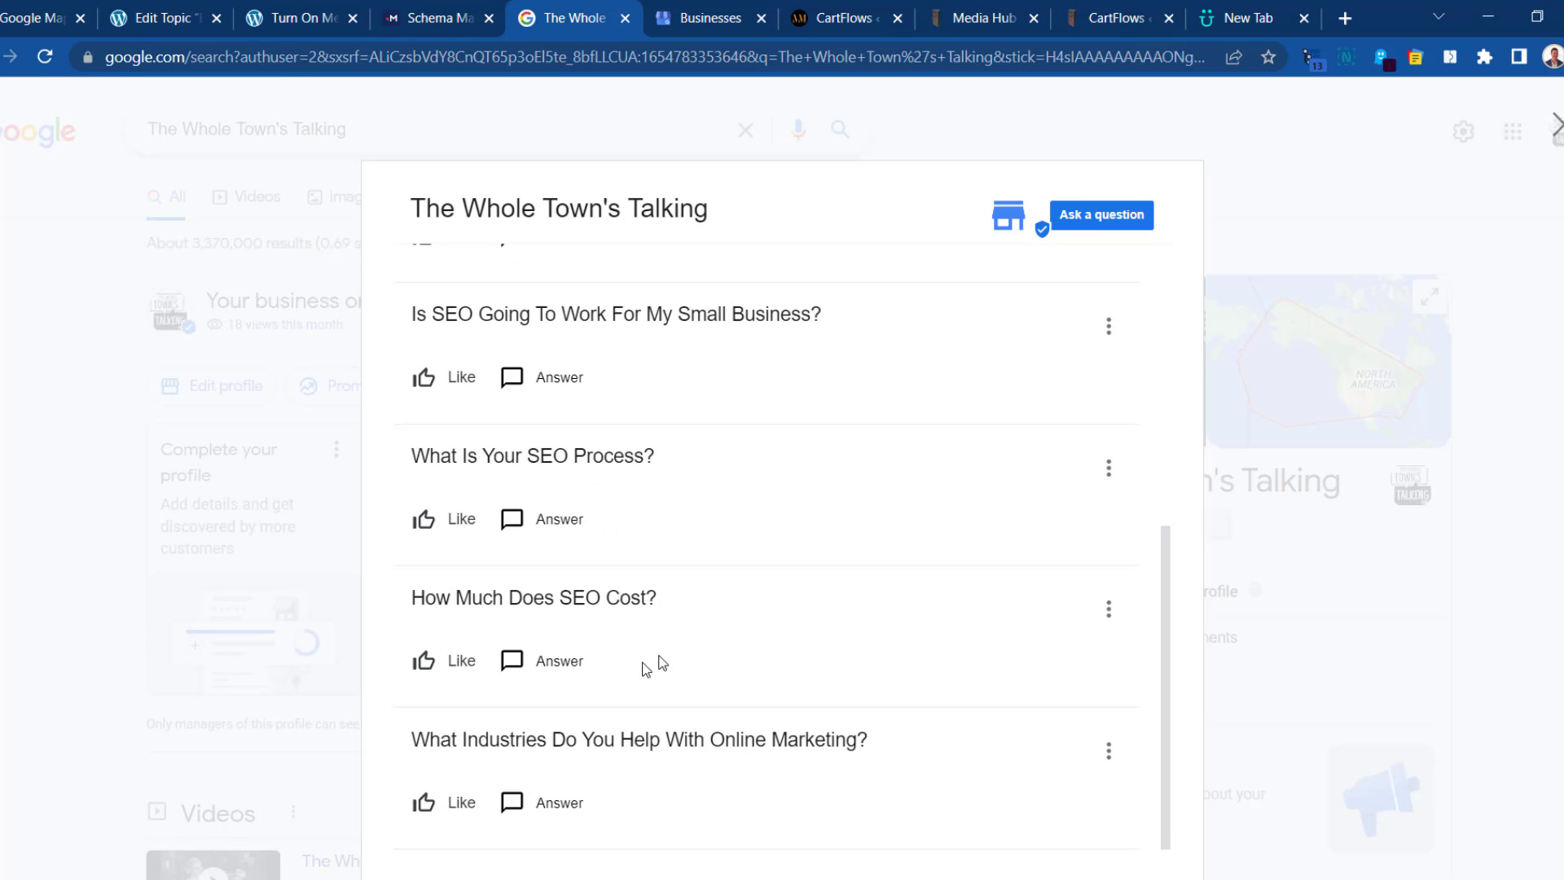
click(554, 661)
key(alt+Tab)
key(alt+Tab)
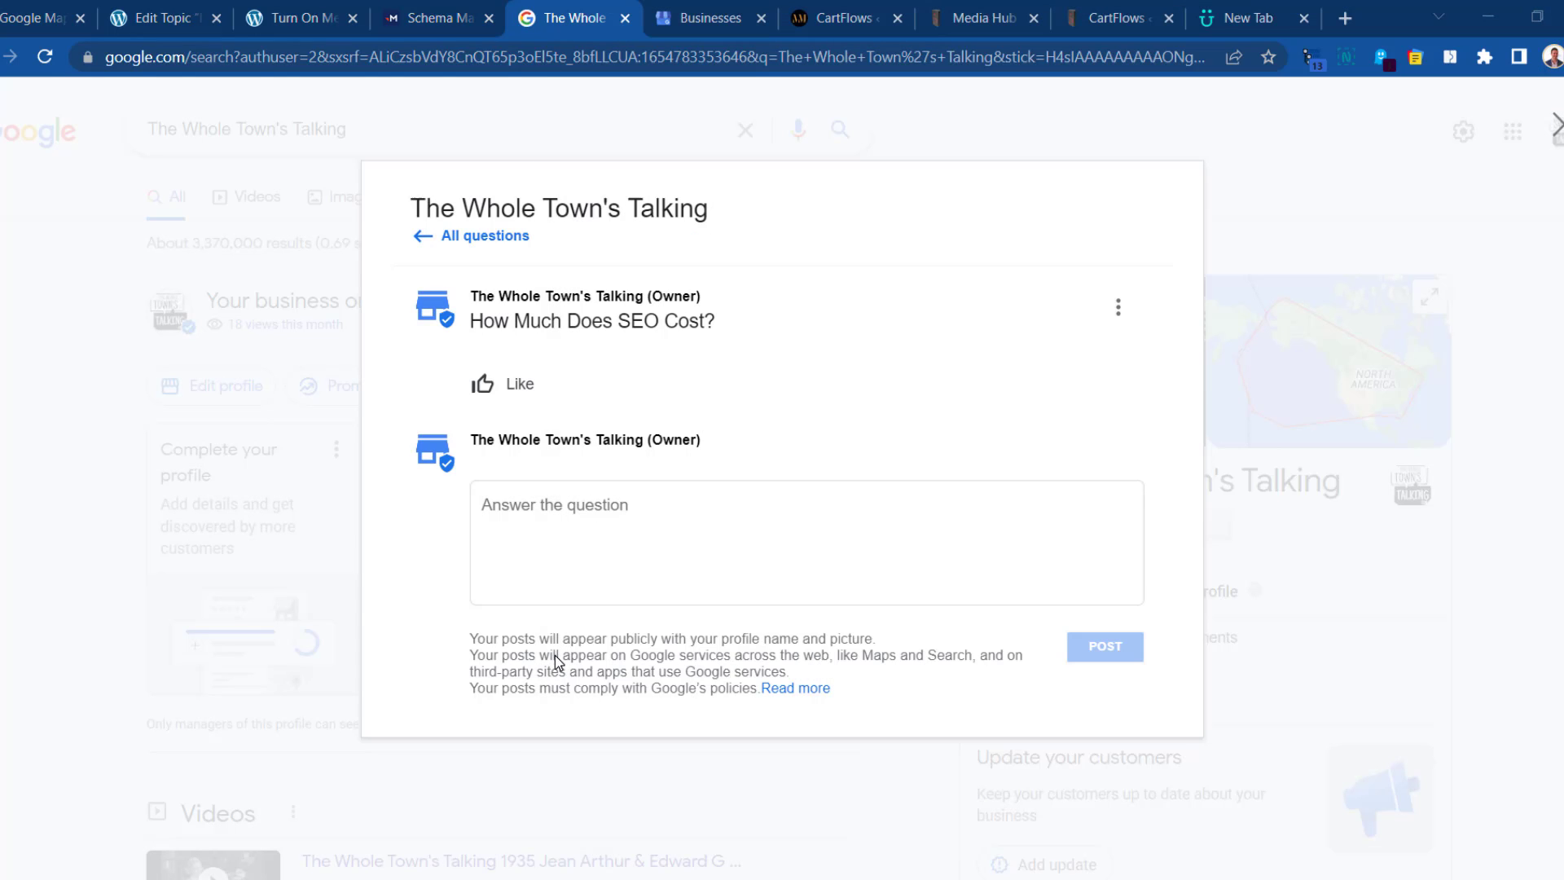
click(514, 559)
key(ctrl+v)
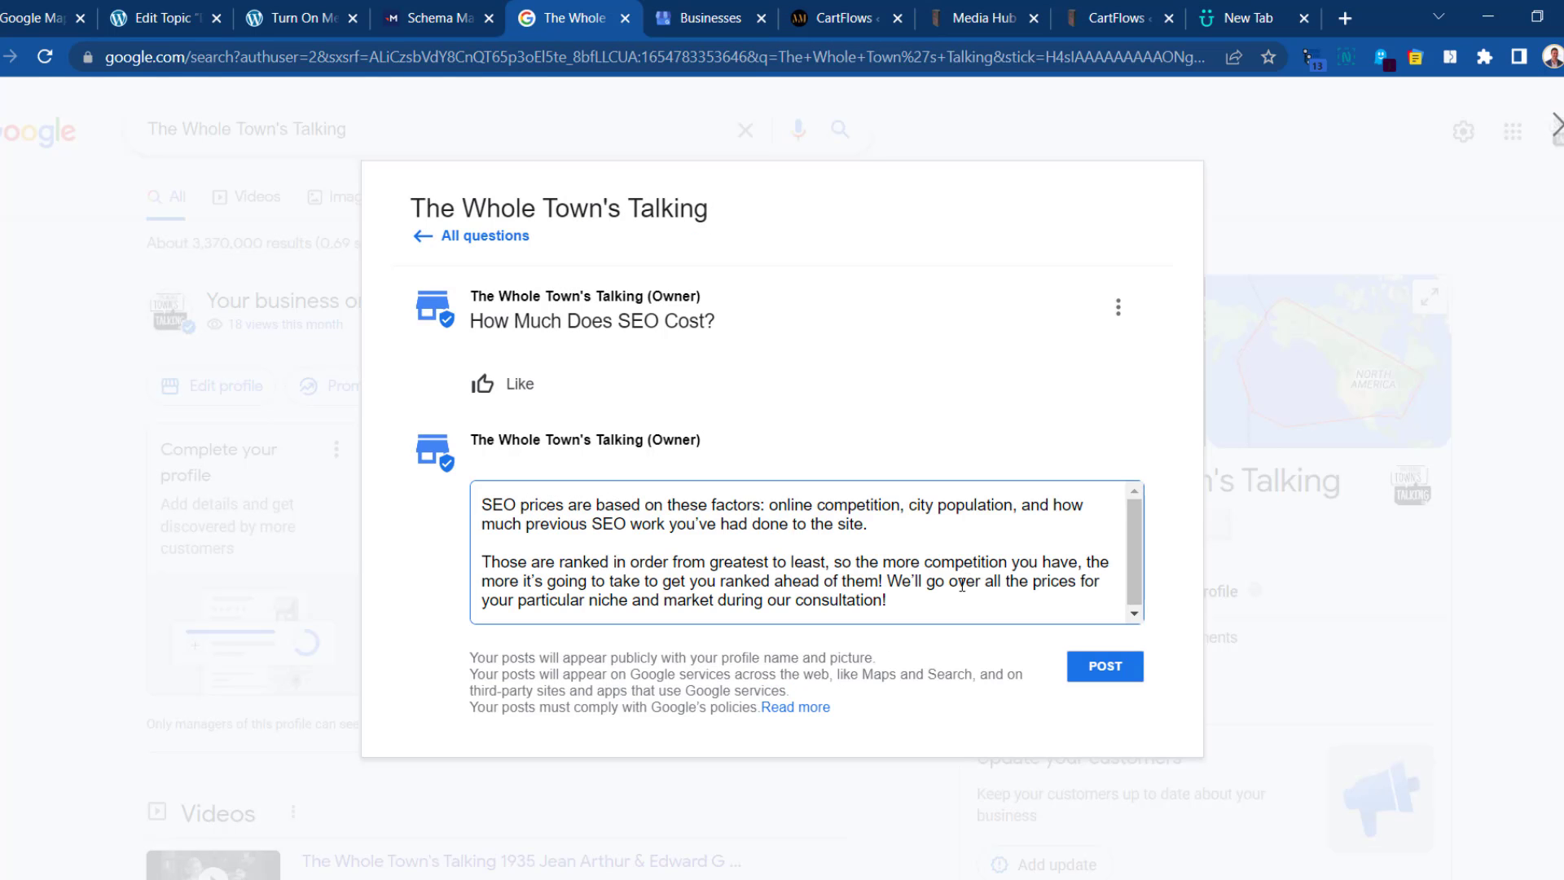
click(1105, 666)
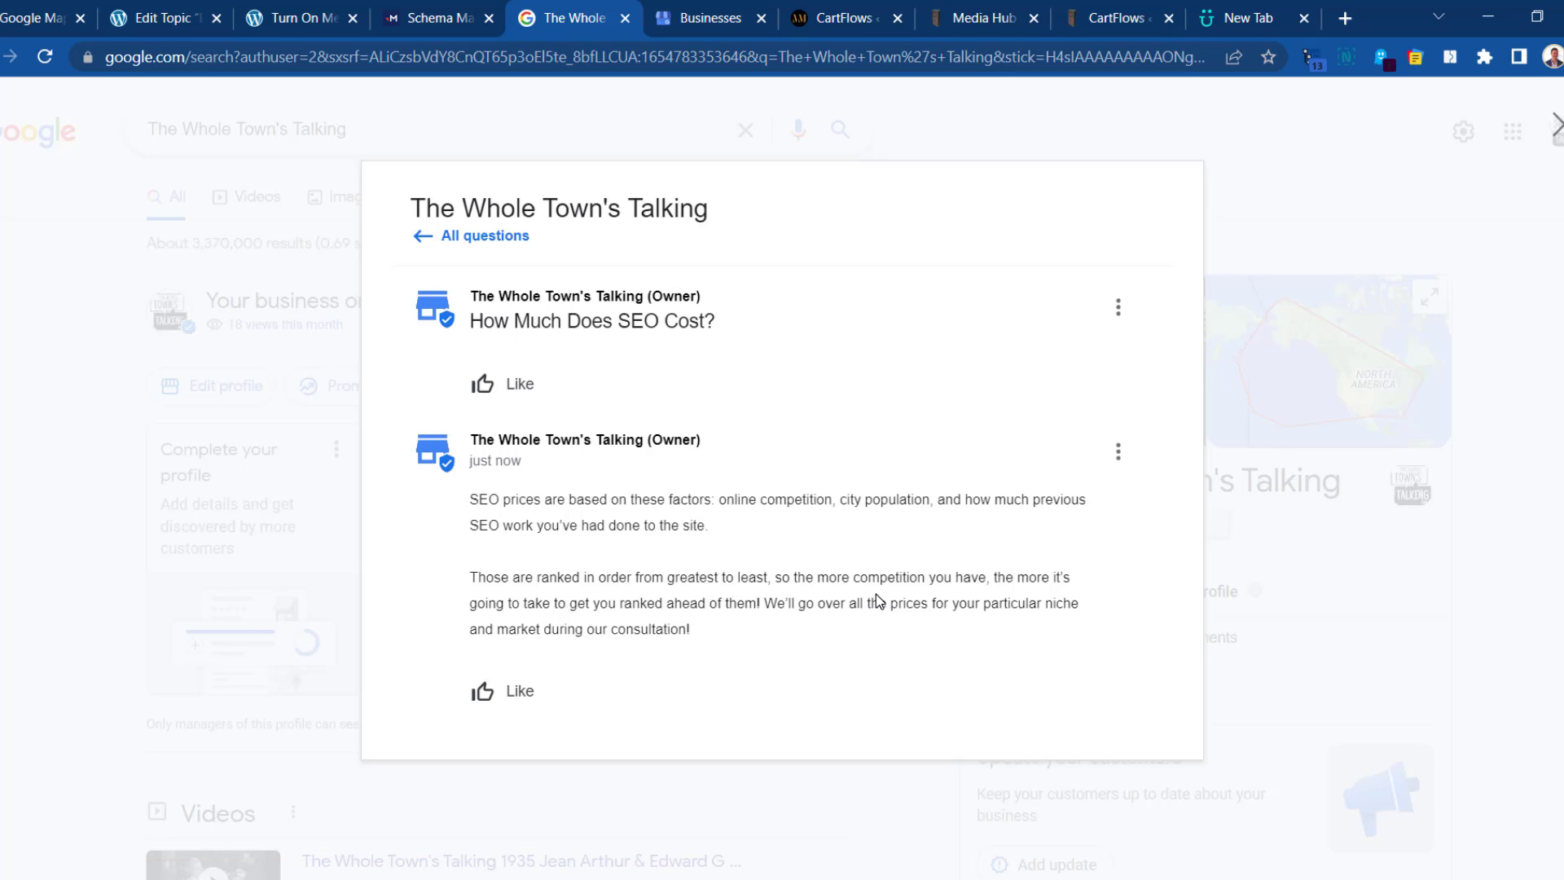
click(493, 249)
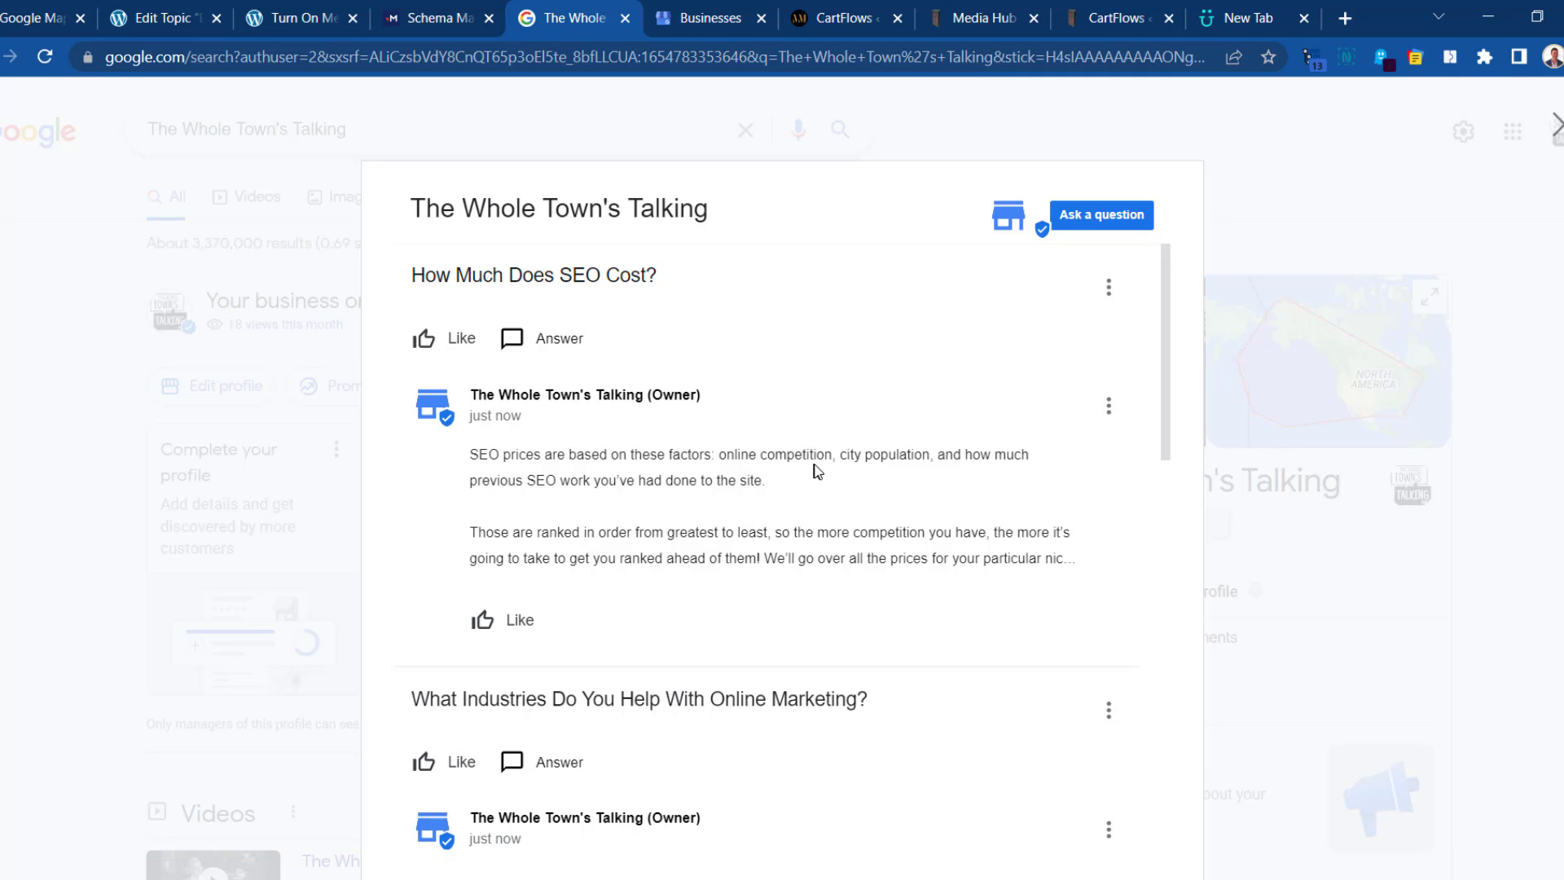
Open the answer form for "What Is Your SEO Process?" and copy the three-paragraph answer under that question in Sublime Text.
scroll(819, 471, down, 4)
scroll(819, 470, down, 9)
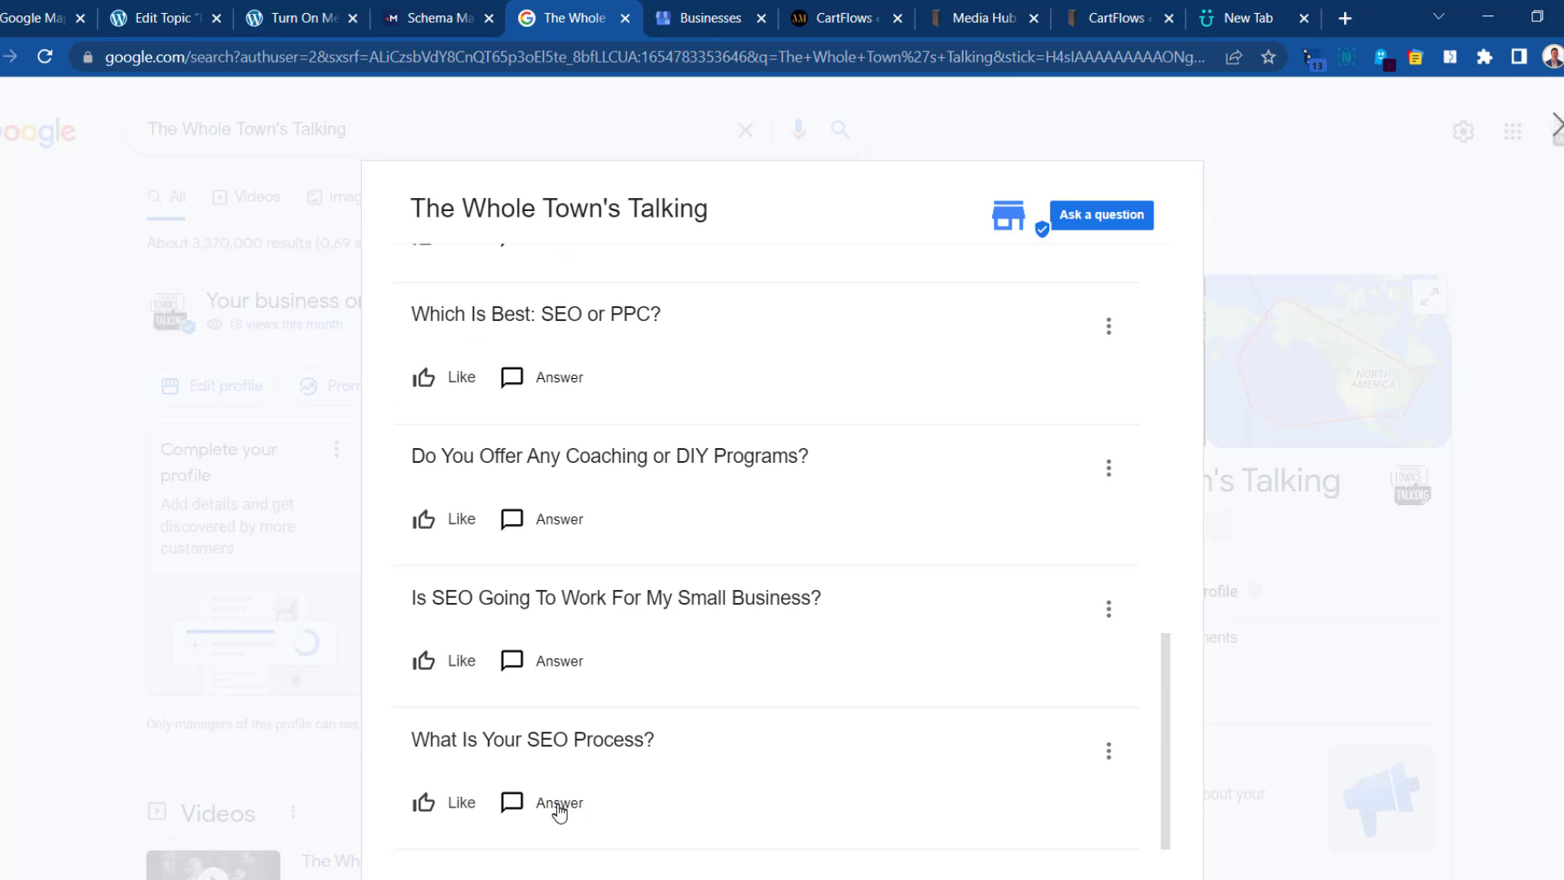
click(559, 804)
key(alt+Tab)
scroll(995, 492, down, 6)
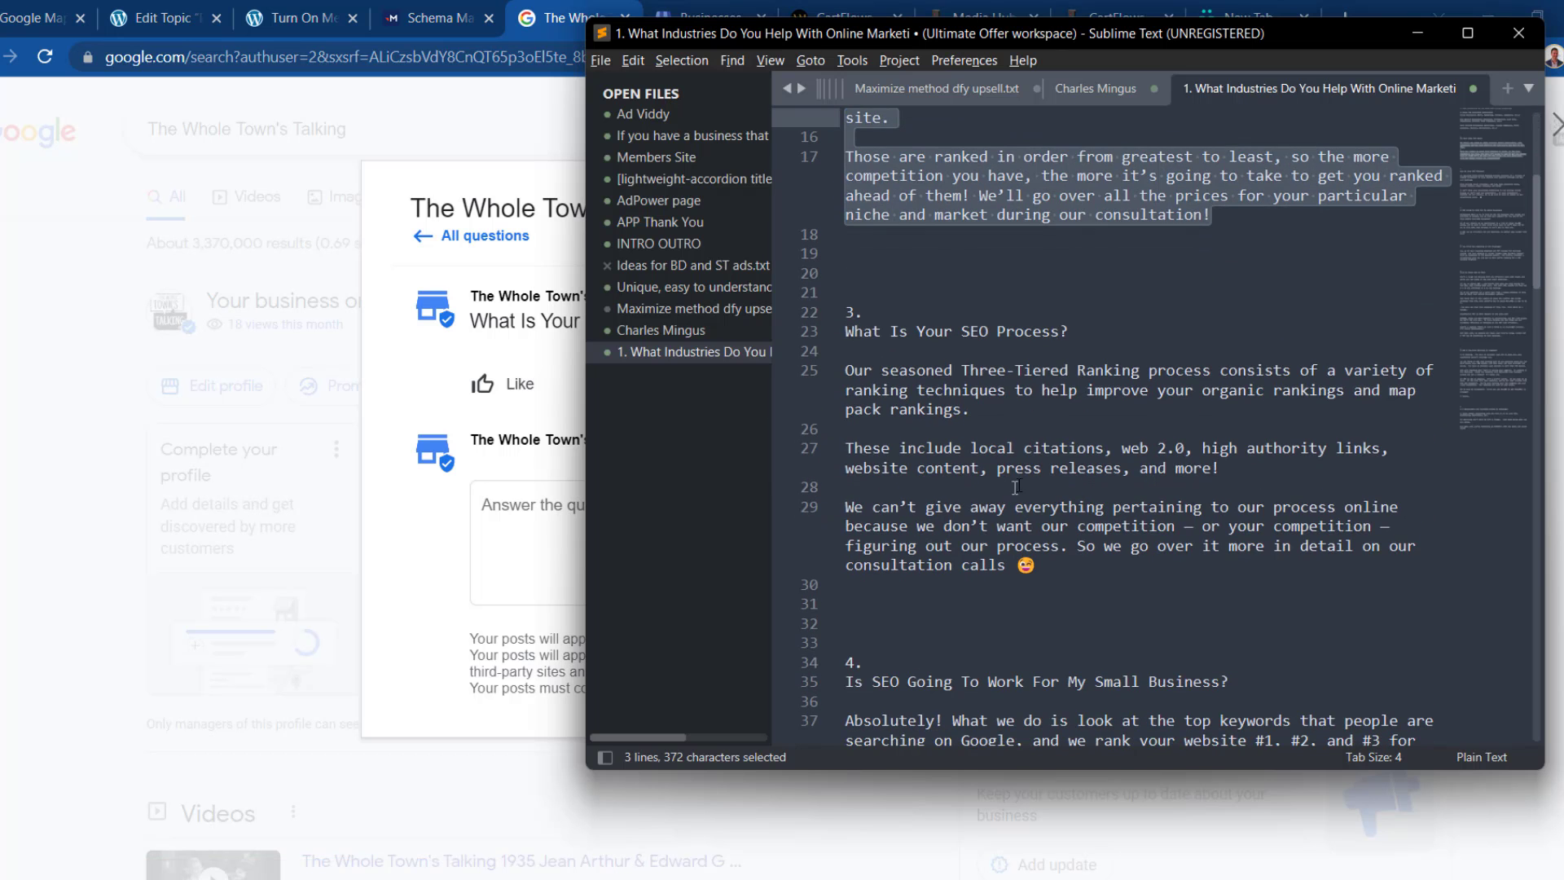
drag(1037, 566, 837, 379)
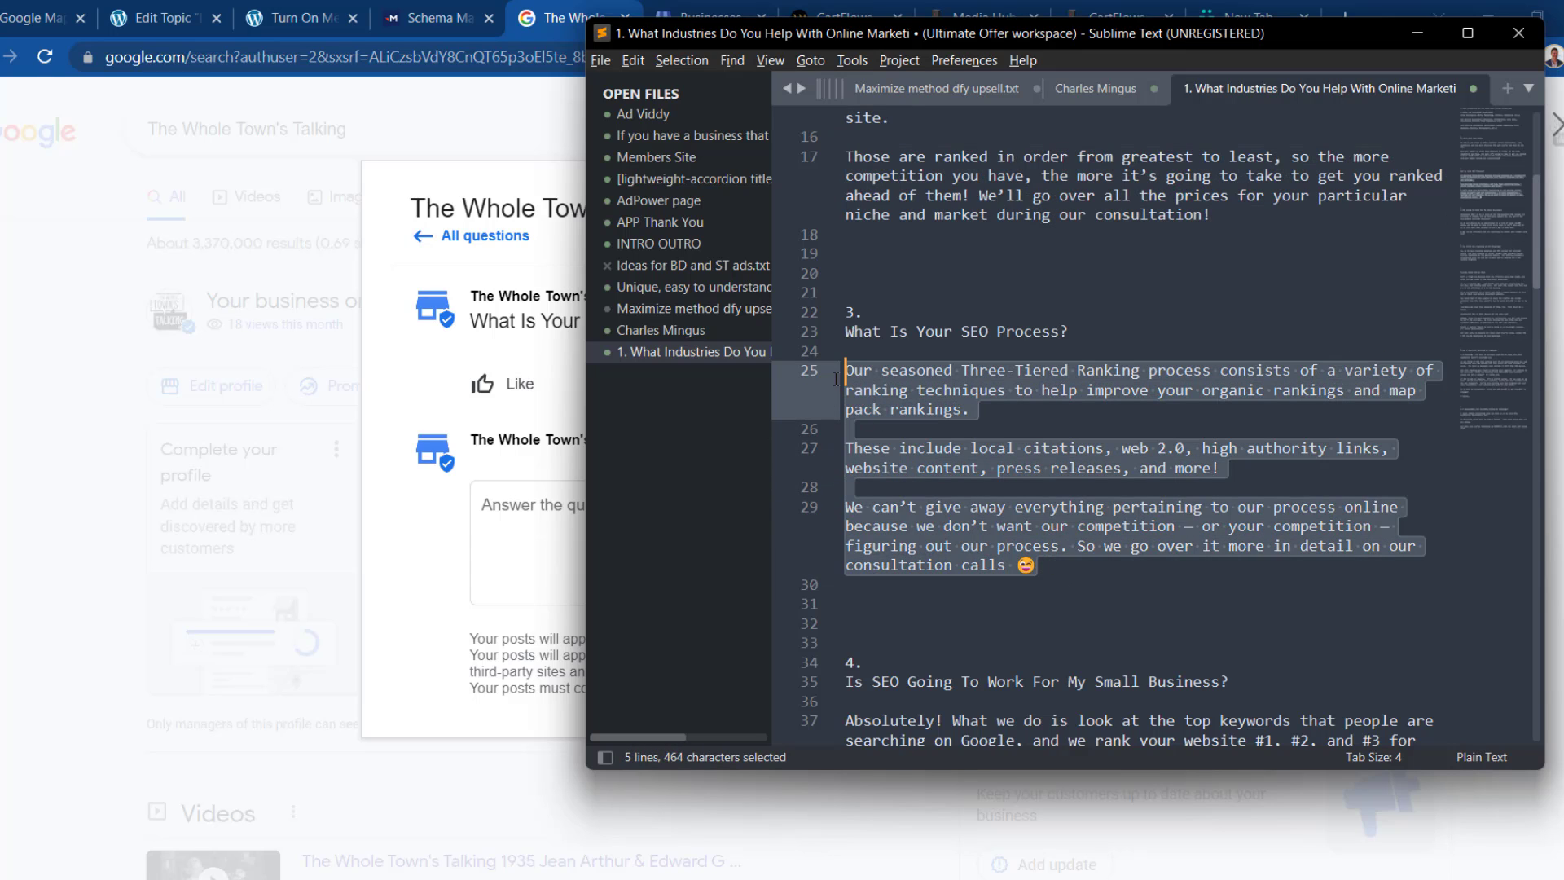
key(ctrl+c)
Paste the copied Three-Tiered Ranking process text as the answer to "What Is Your SEO Process?" and post it.
click(517, 516)
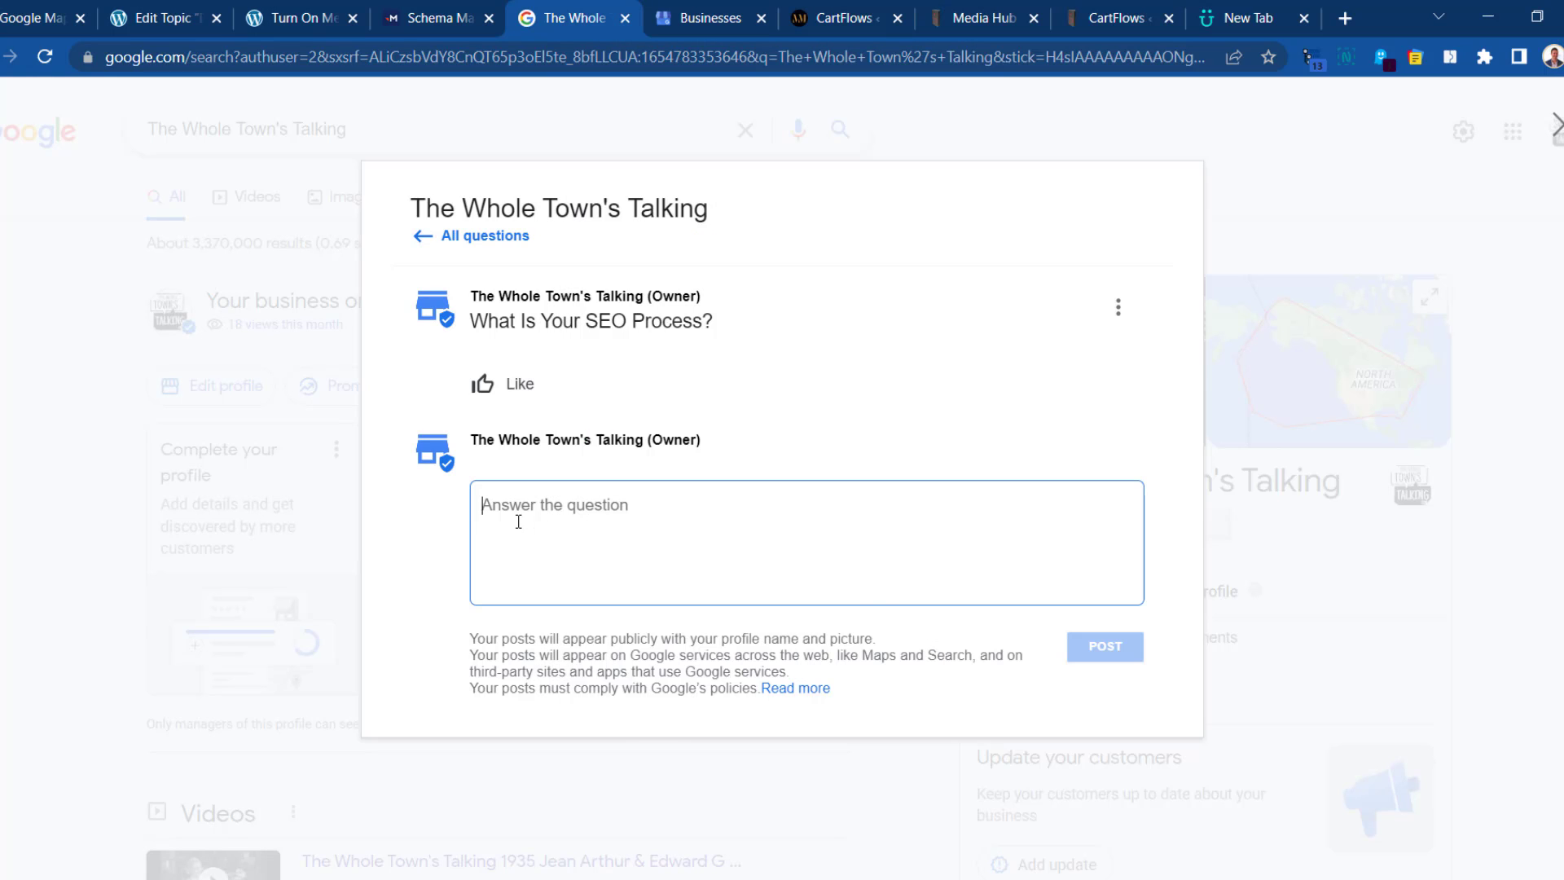
key(ctrl+v)
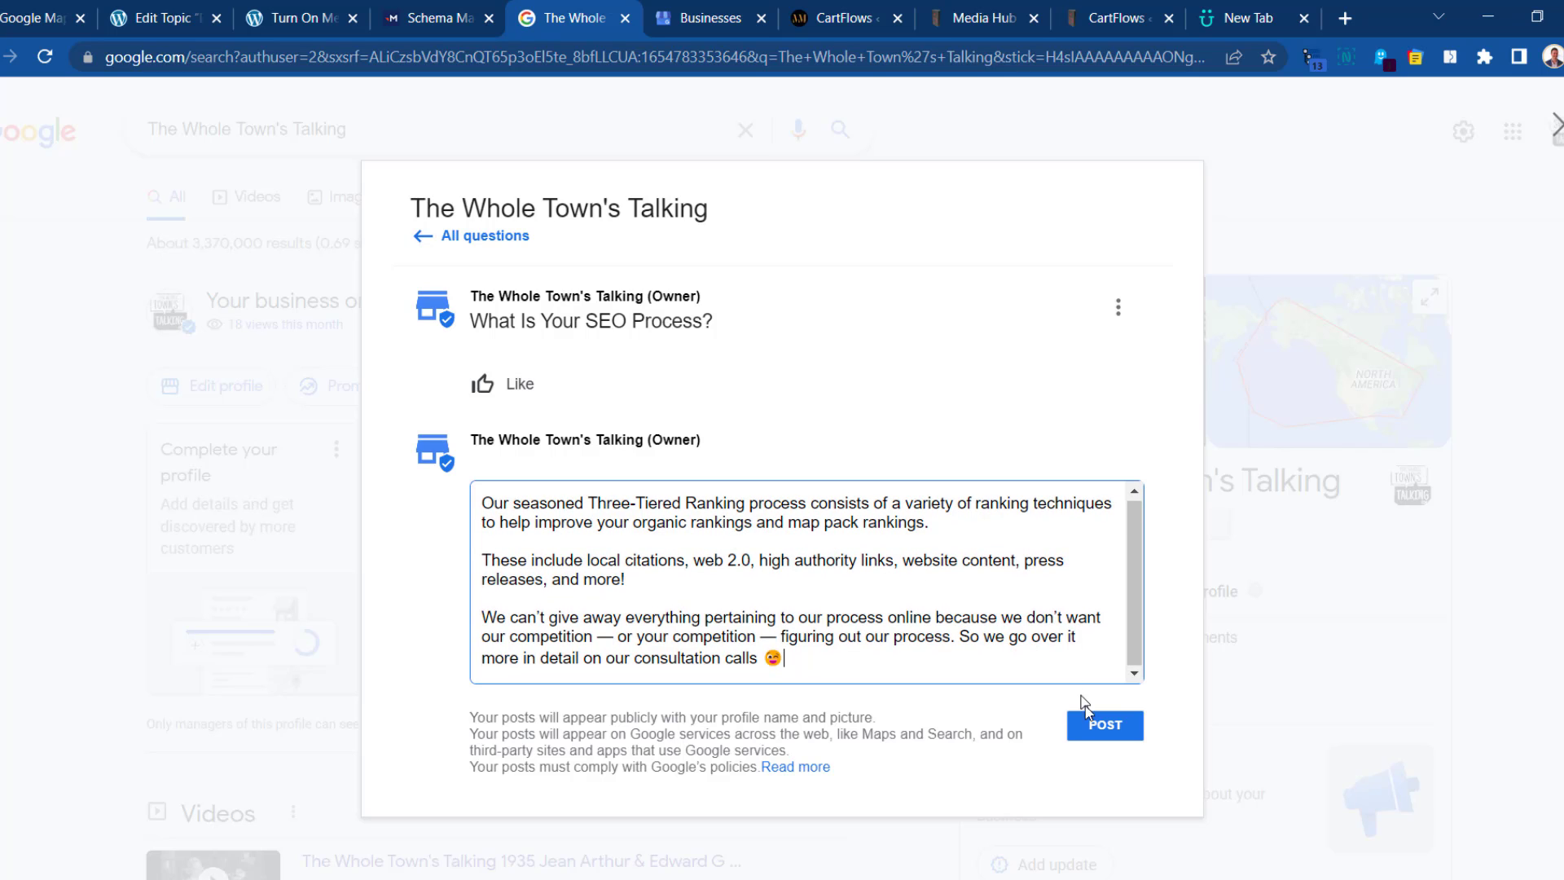
click(1114, 724)
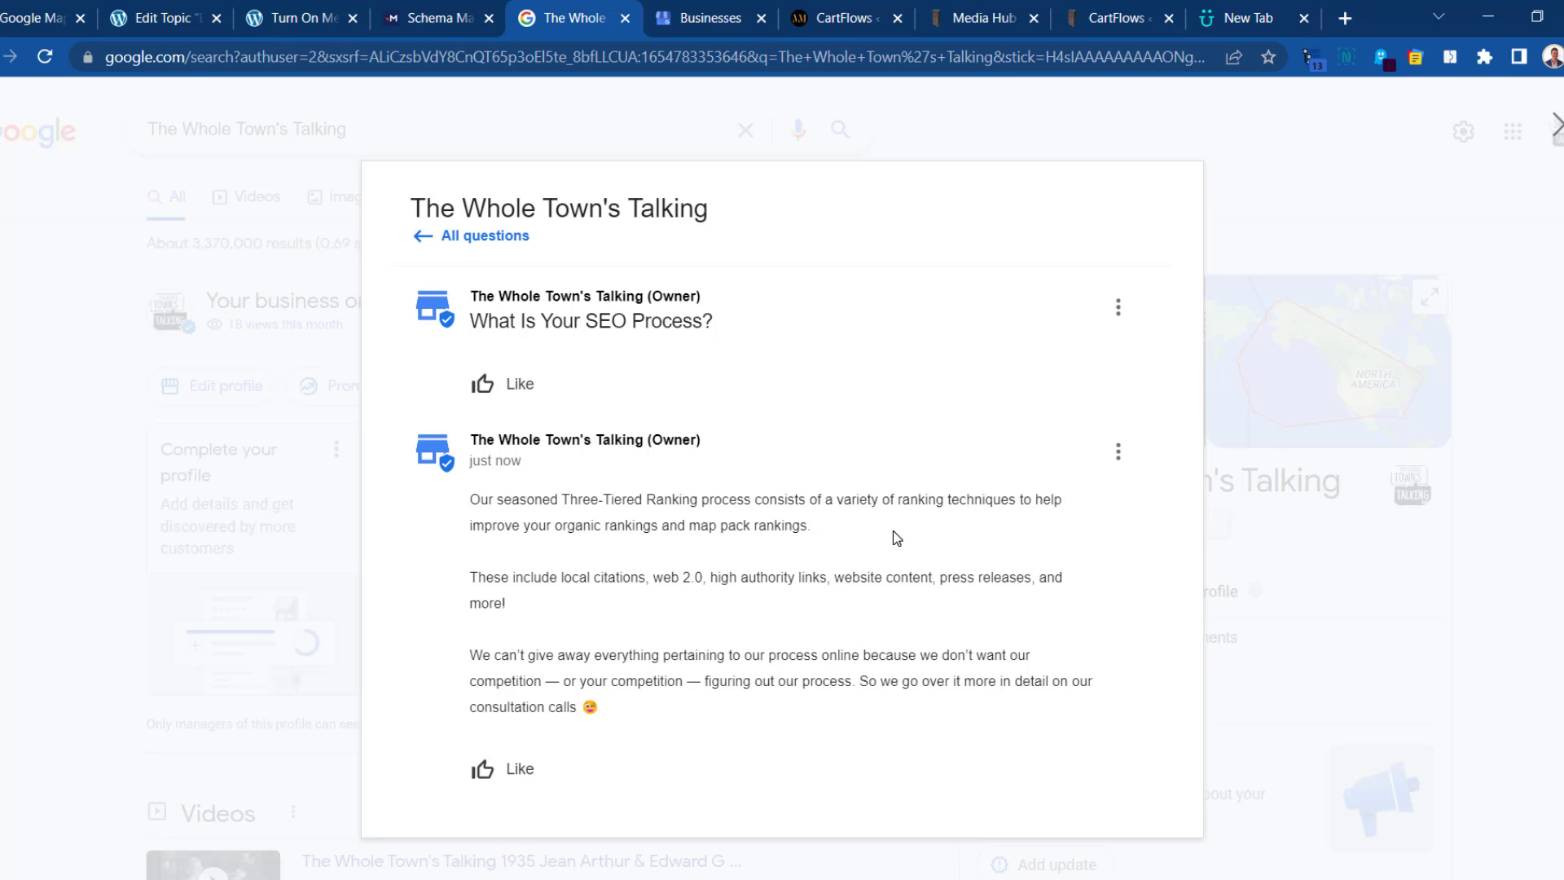
click(497, 238)
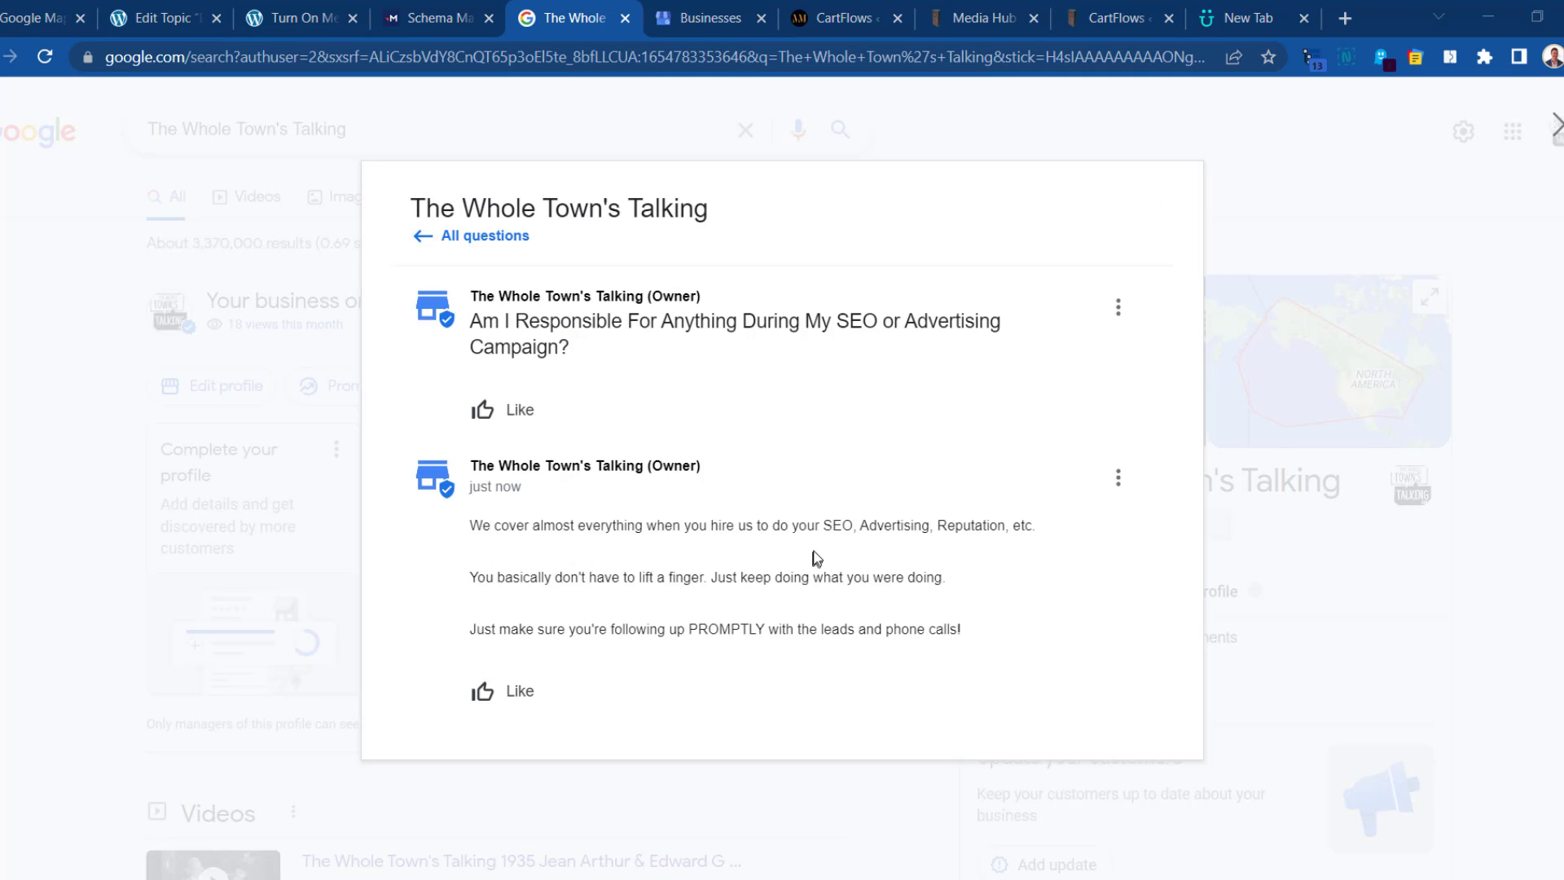
Return to all questions and review the owner answers posted under each question.
click(497, 238)
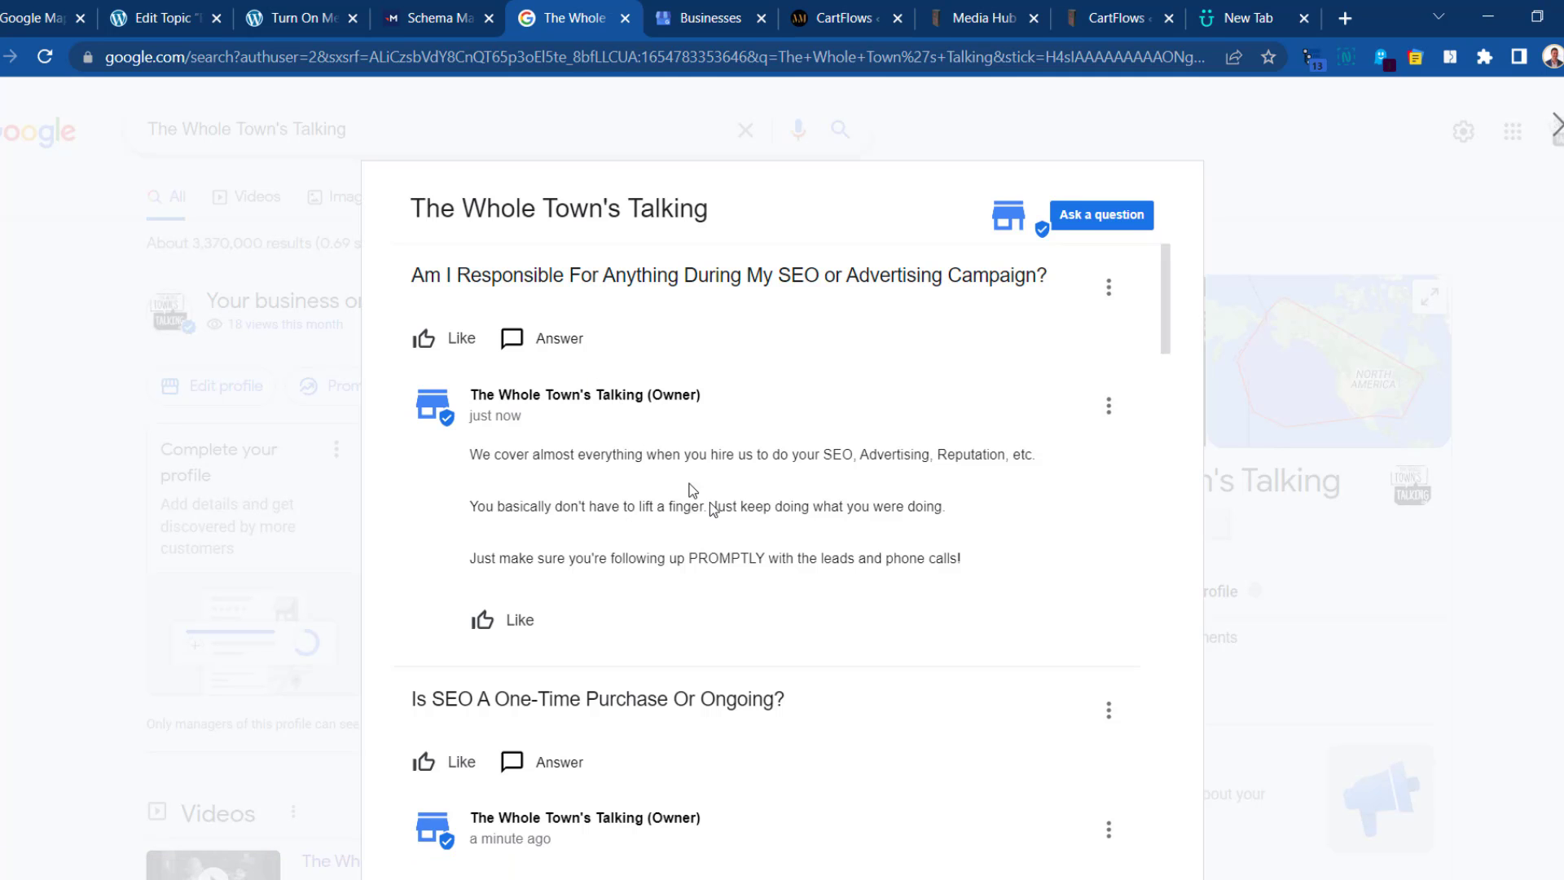
scroll(971, 465, down, 10)
scroll(971, 473, up, 10)
scroll(987, 432, down, 12)
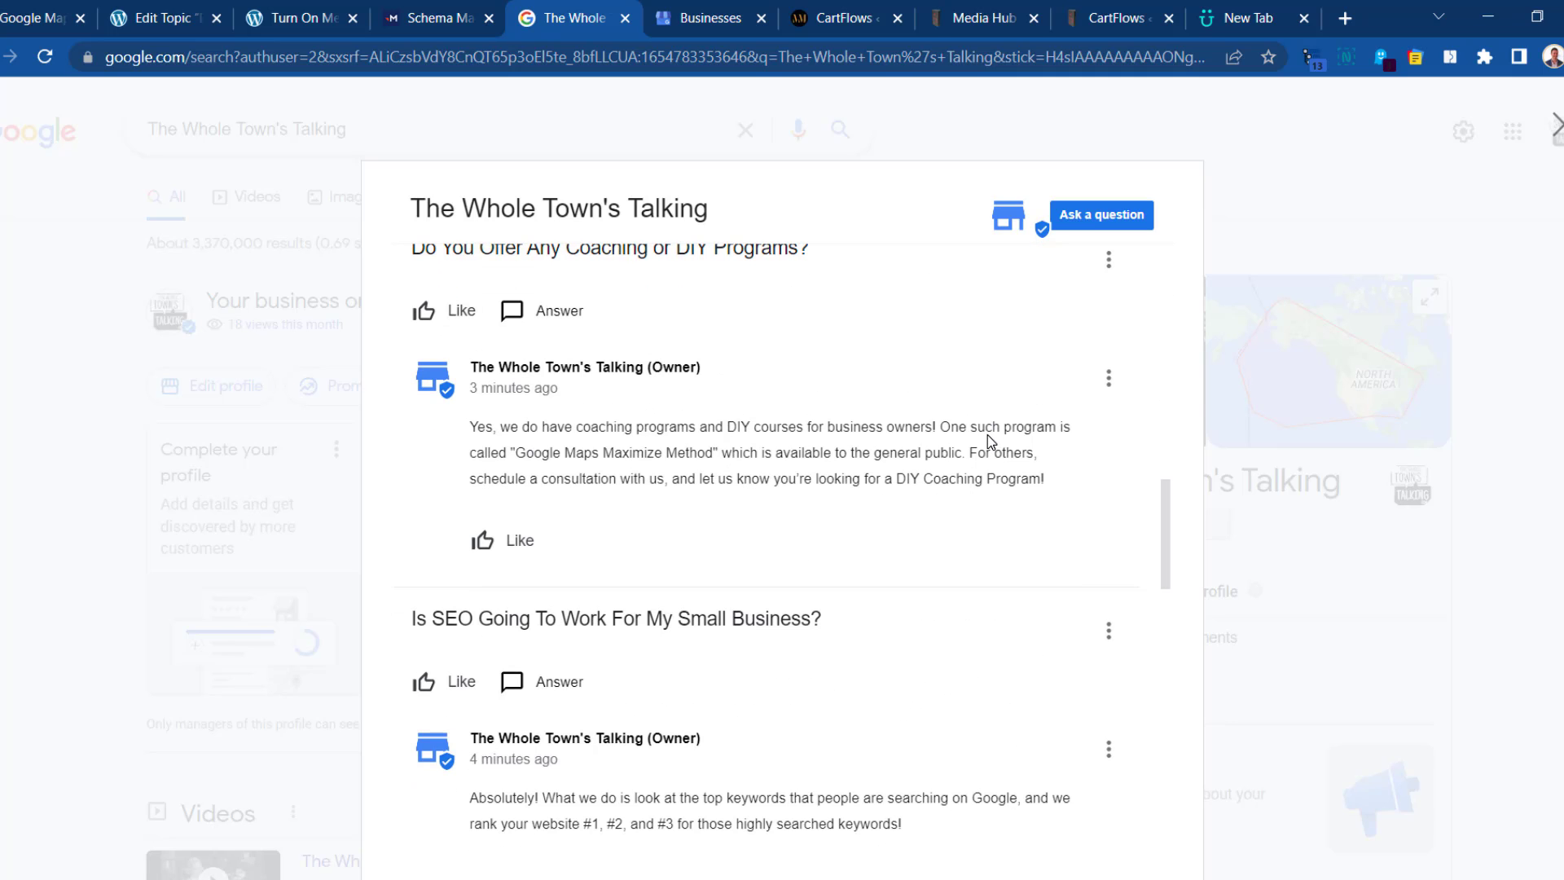
scroll(988, 437, up, 10)
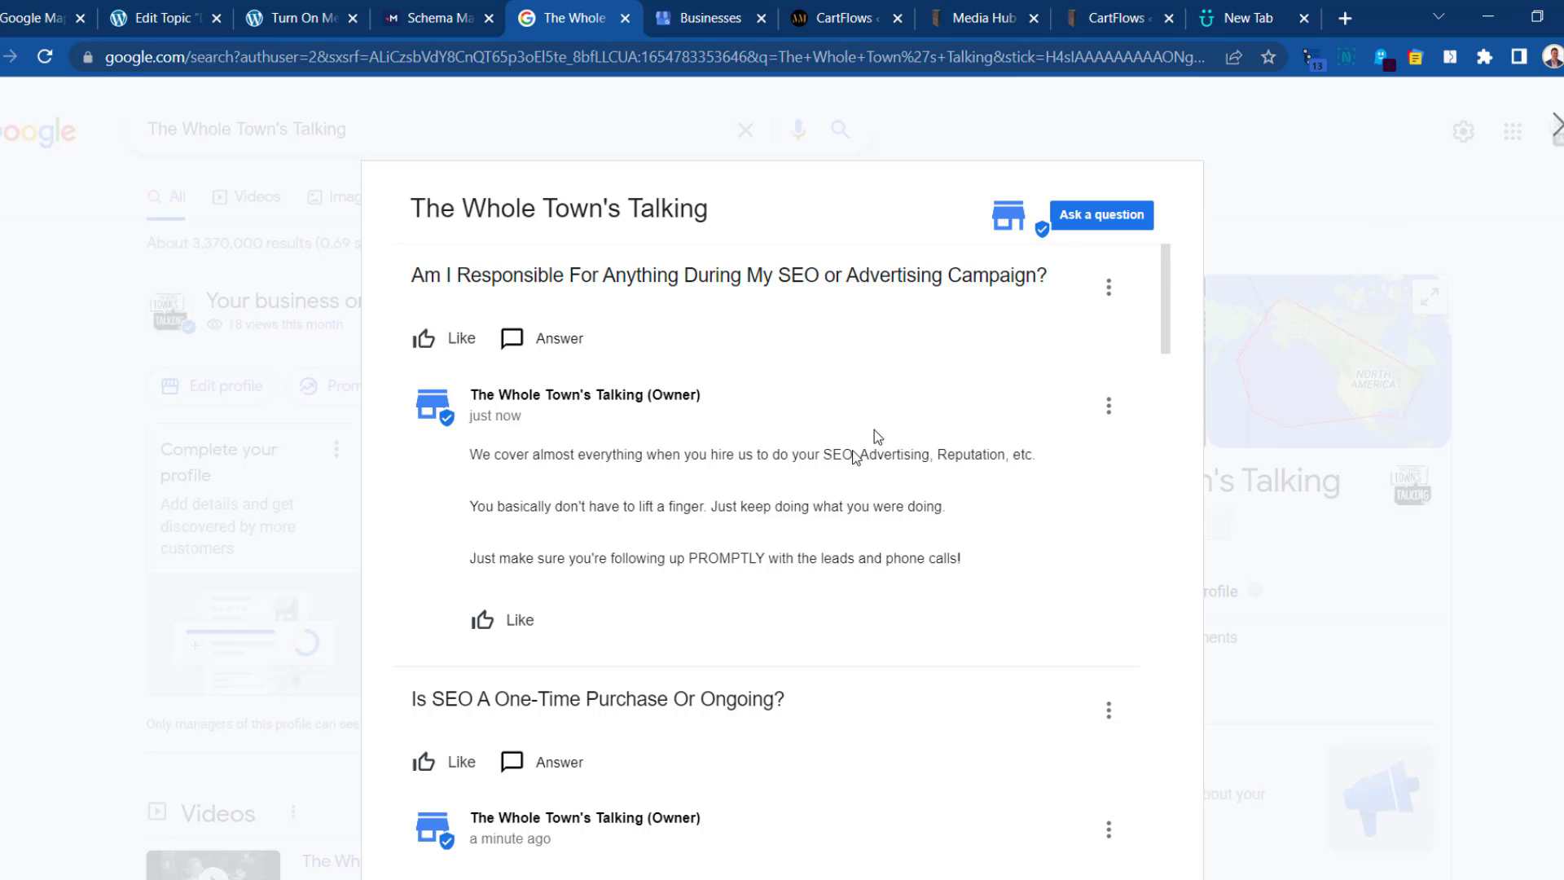
Close the question list, reopen the business profile's Customers options to view the Q & A entry, and dismiss the dialog.
click(1558, 124)
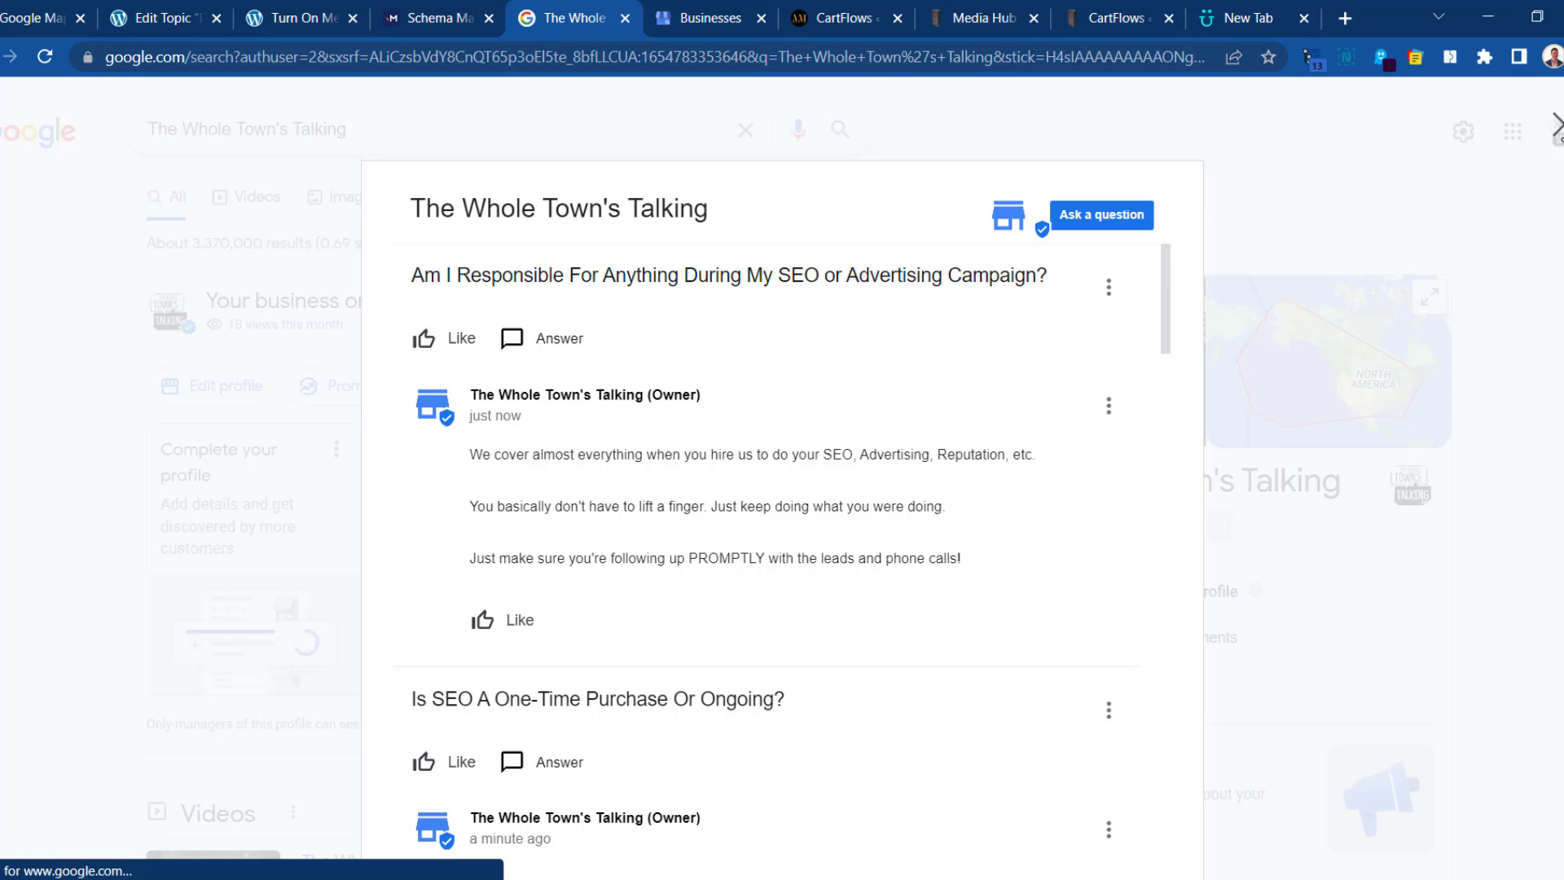
click(526, 397)
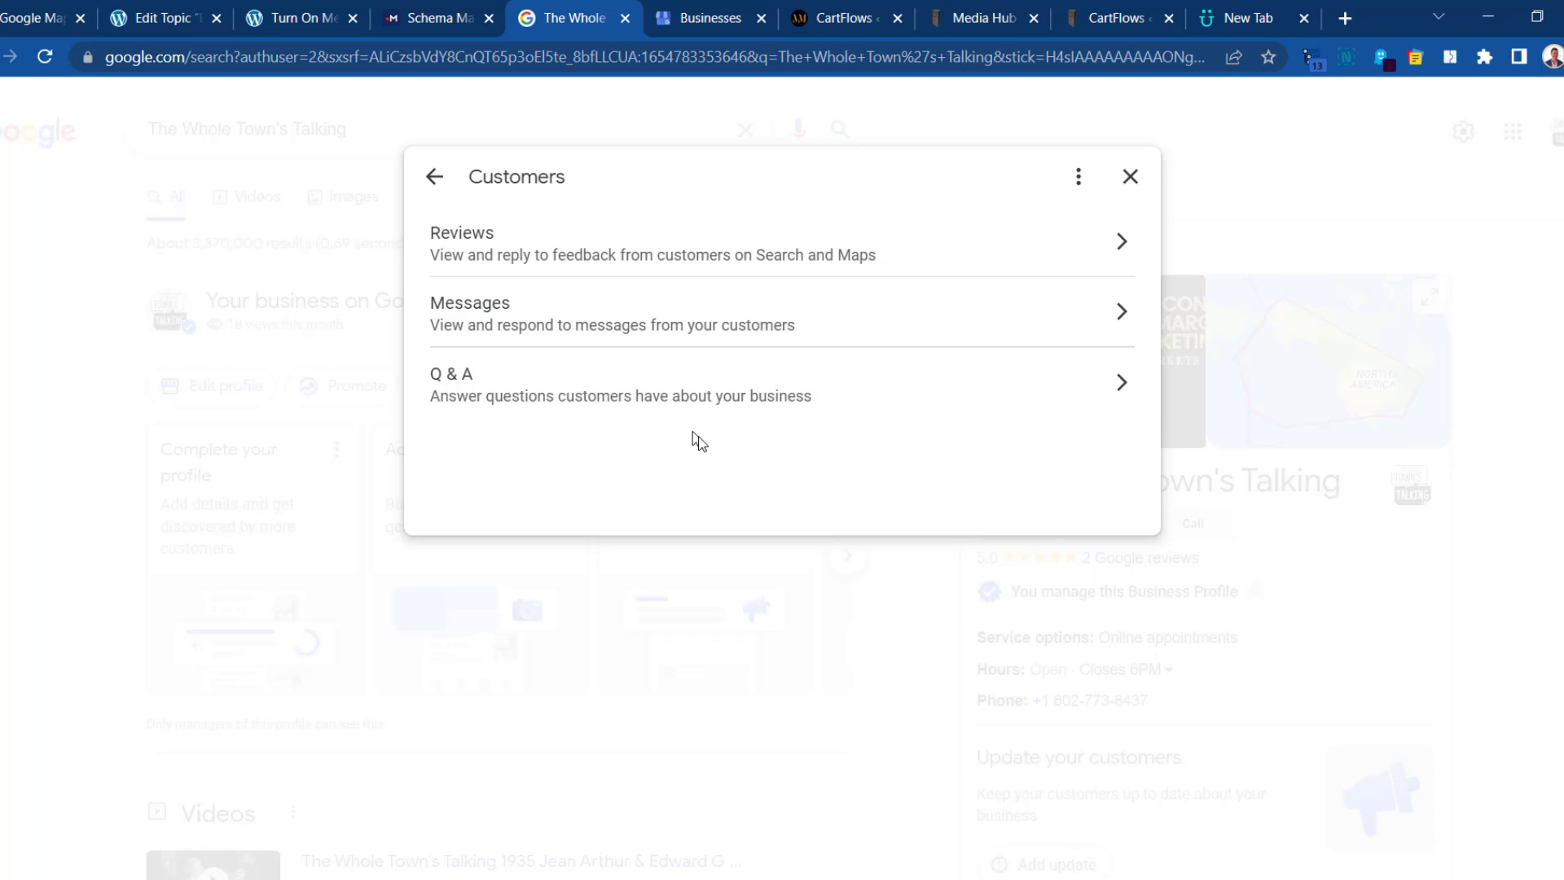
click(7, 458)
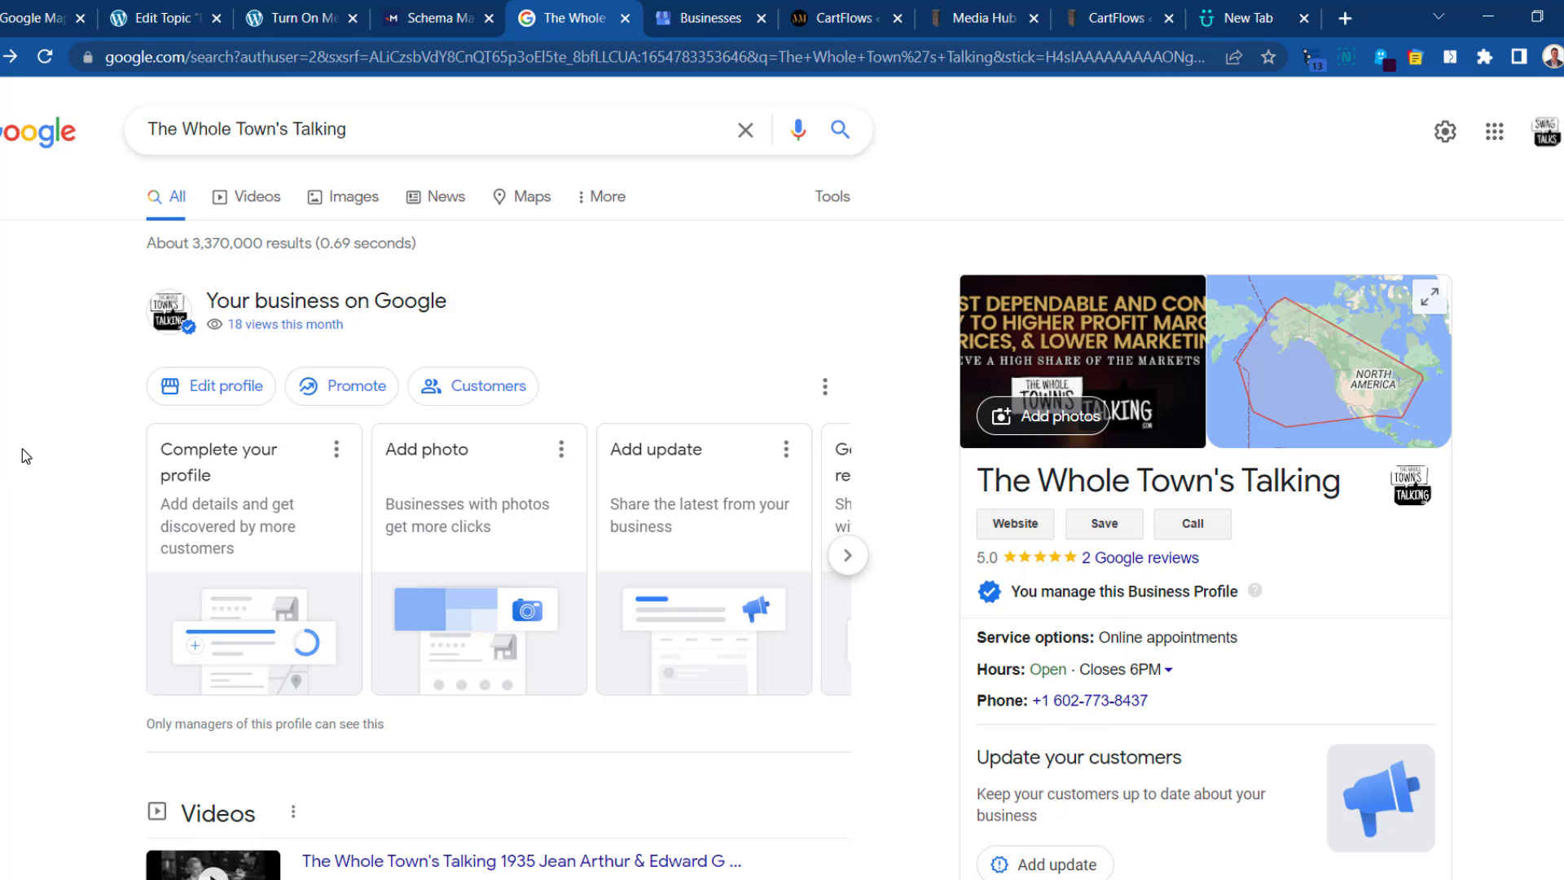